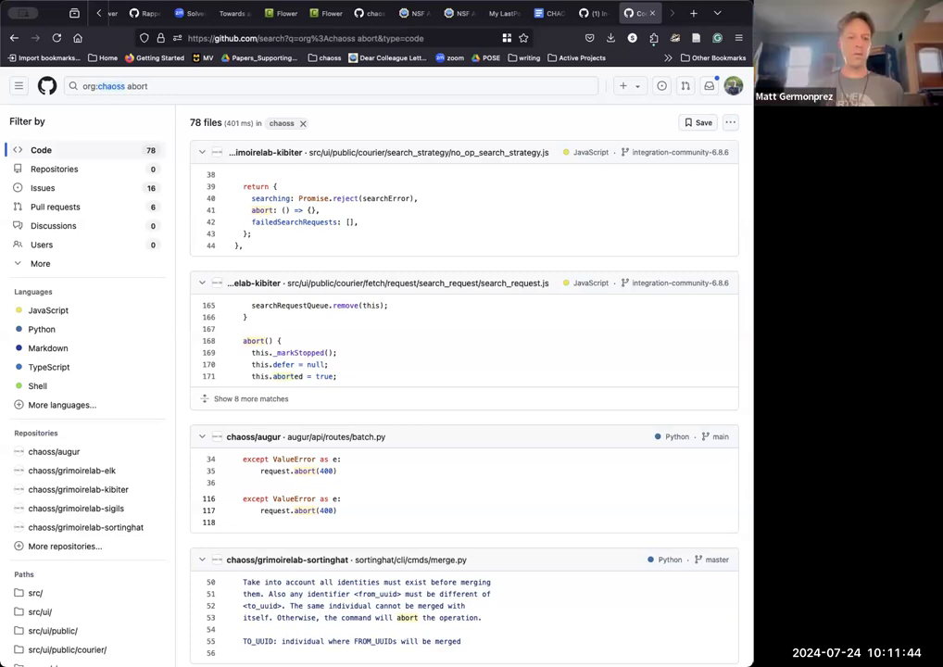
Search the code of the chaoss organization for the term "white".
click(141, 84)
double_click(140, 86)
text(white)
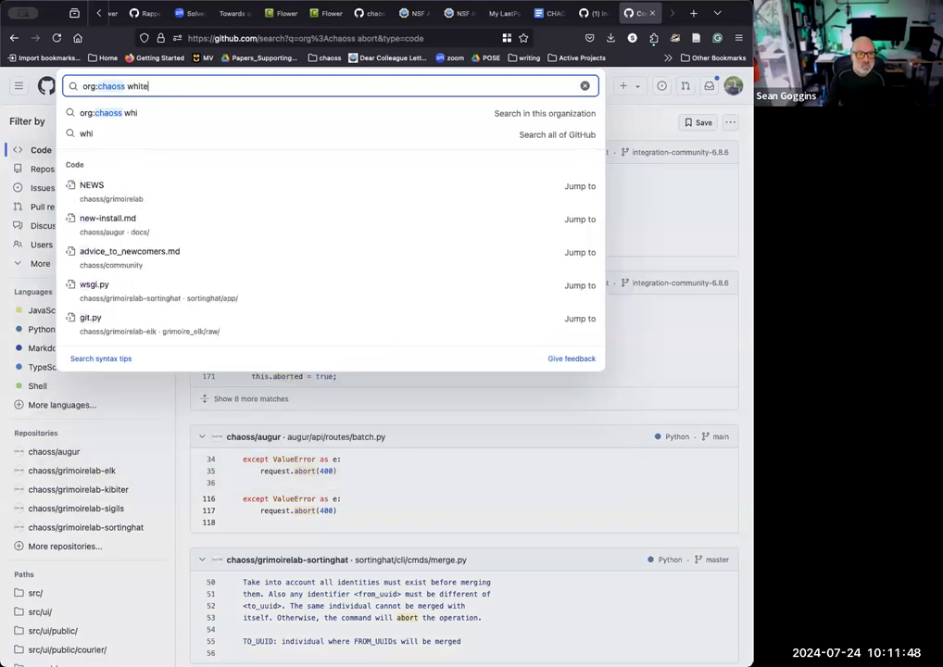
key(Return)
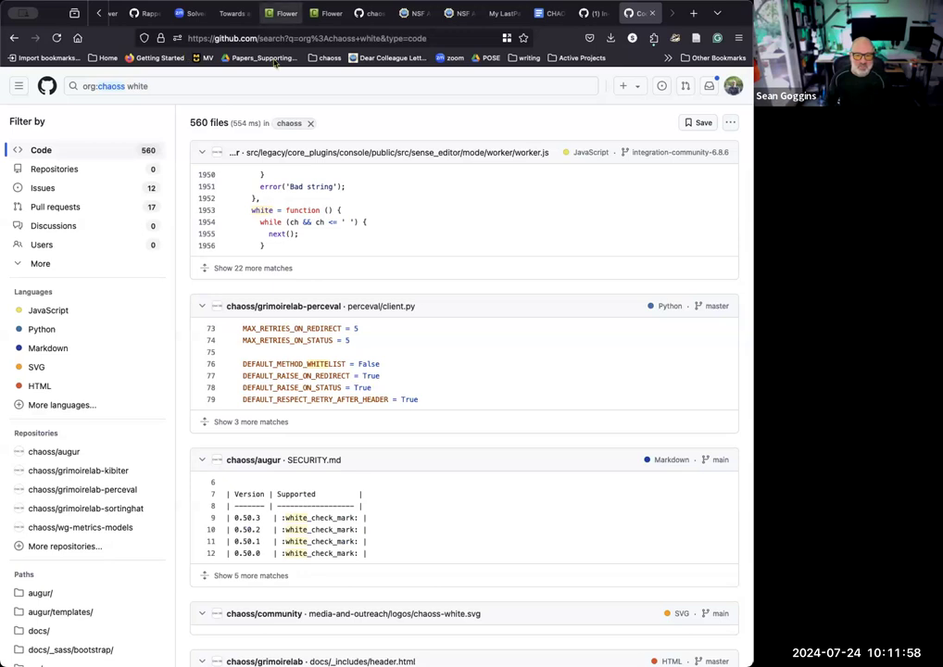
Examine the first page of code results for how "white" is used across the chaoss repositories.
scroll(441, 421, down, 5)
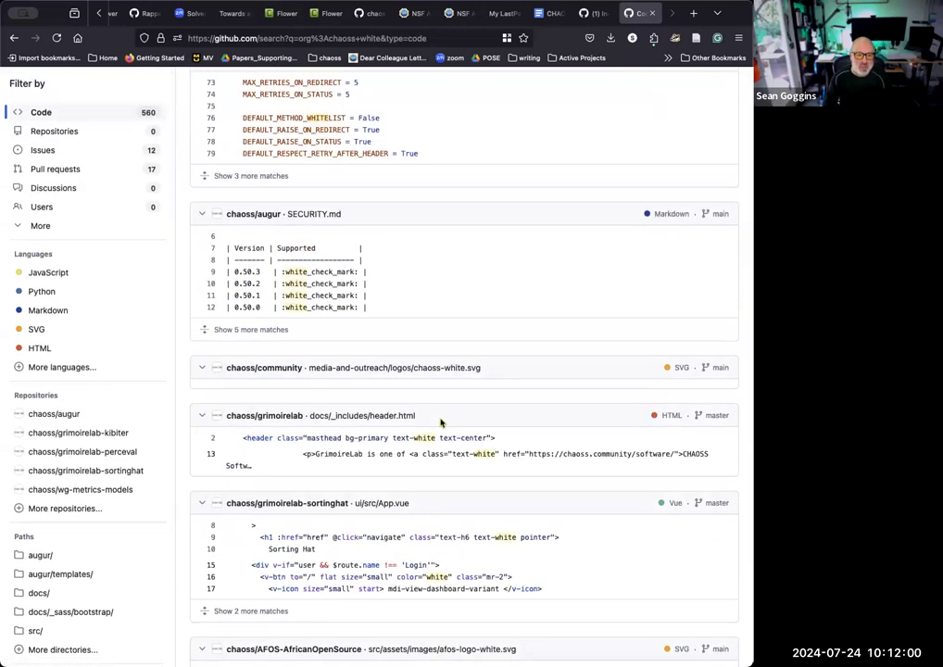
scroll(441, 422, down, 2)
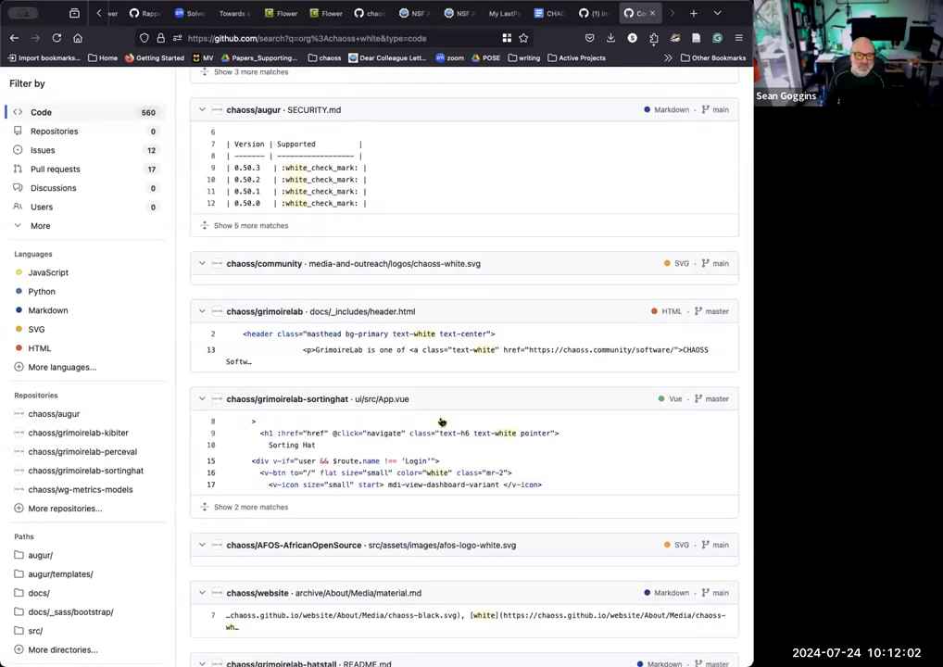
scroll(441, 421, down, 9)
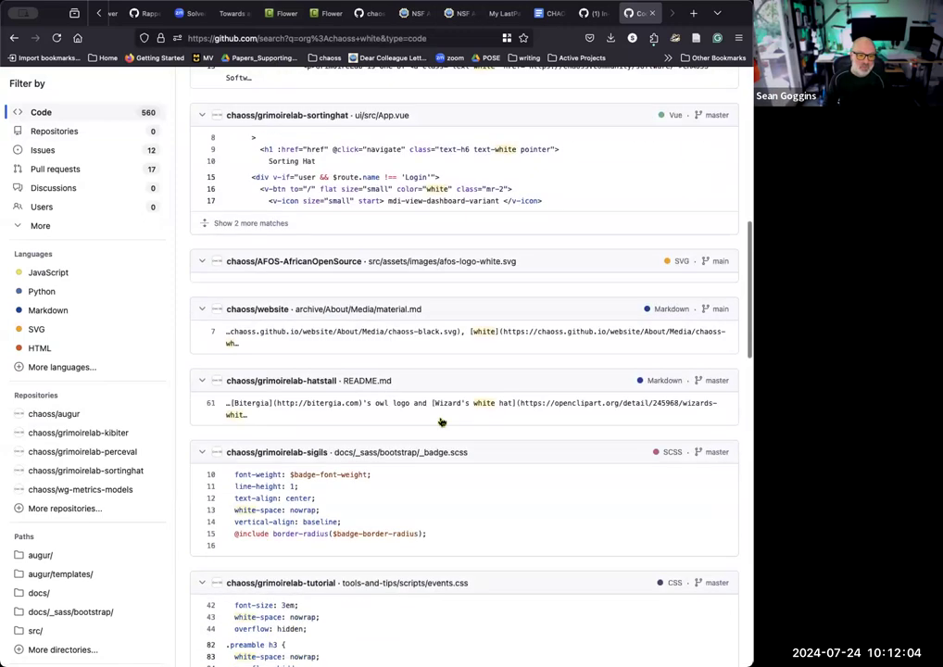
scroll(441, 421, down, 1)
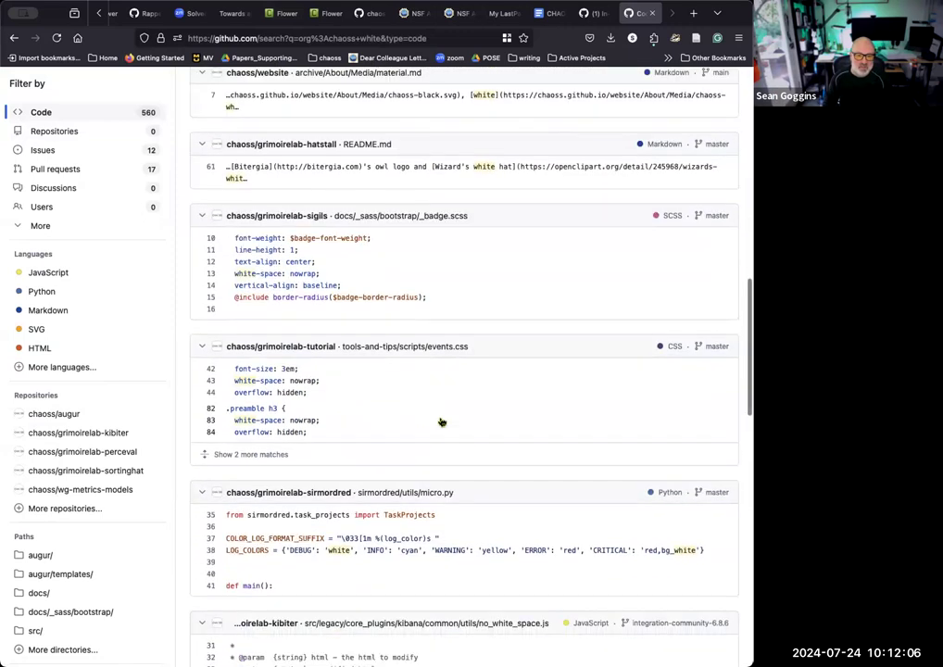
scroll(441, 421, down, 8)
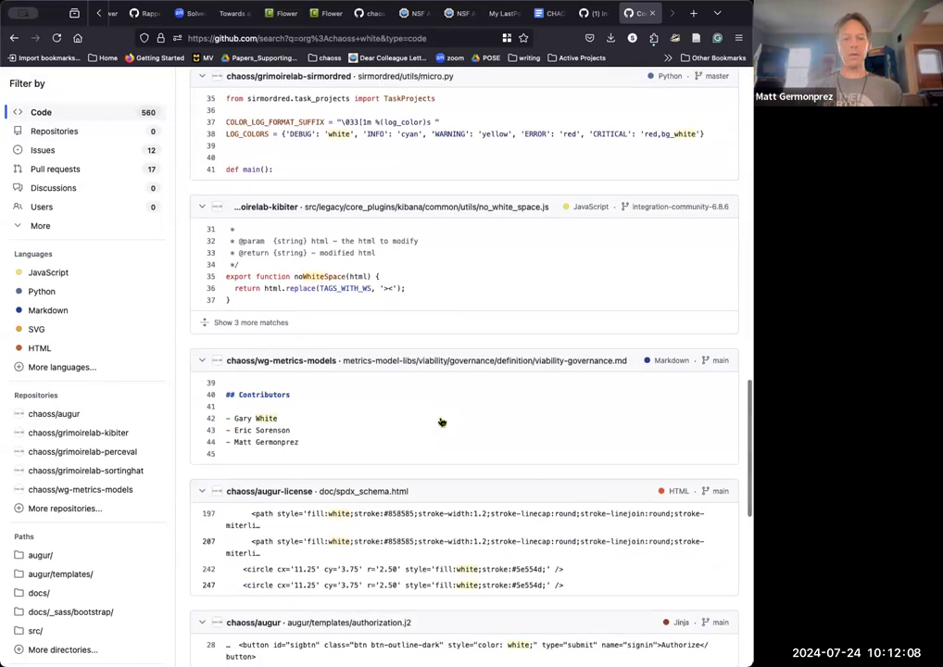
scroll(441, 421, down, 3)
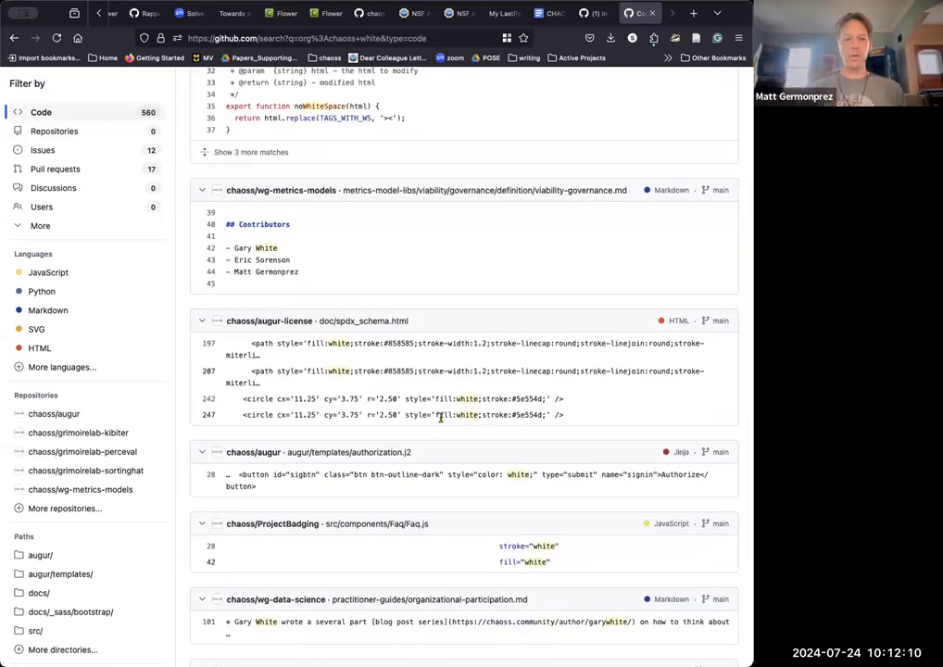
scroll(441, 418, down, 7)
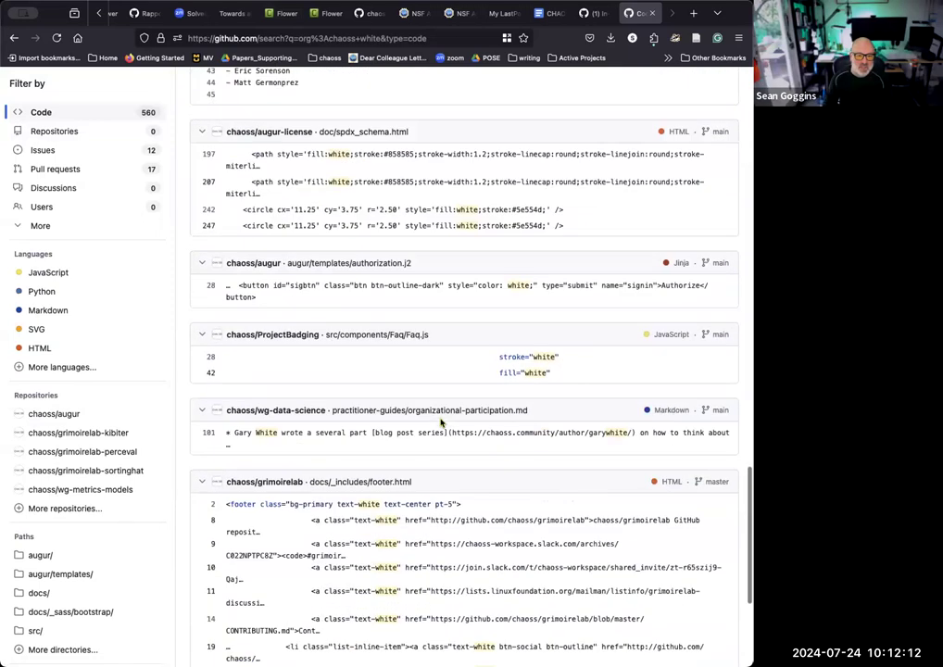
scroll(441, 419, down, 2)
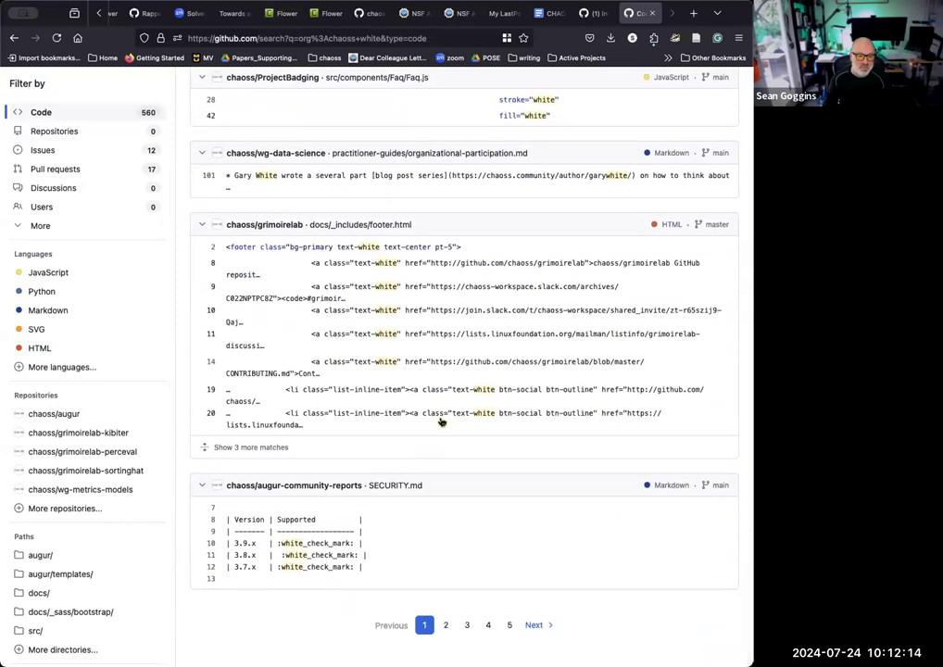
Search the code of the chaoss organization for the term "black" instead.
scroll(441, 418, up, 15)
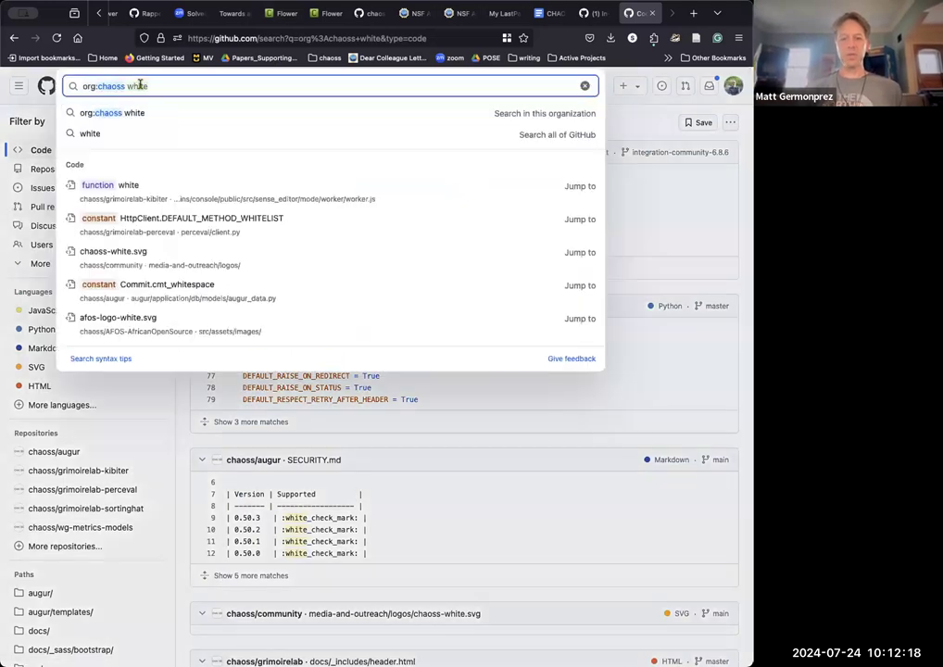
click(124, 82)
text(black)
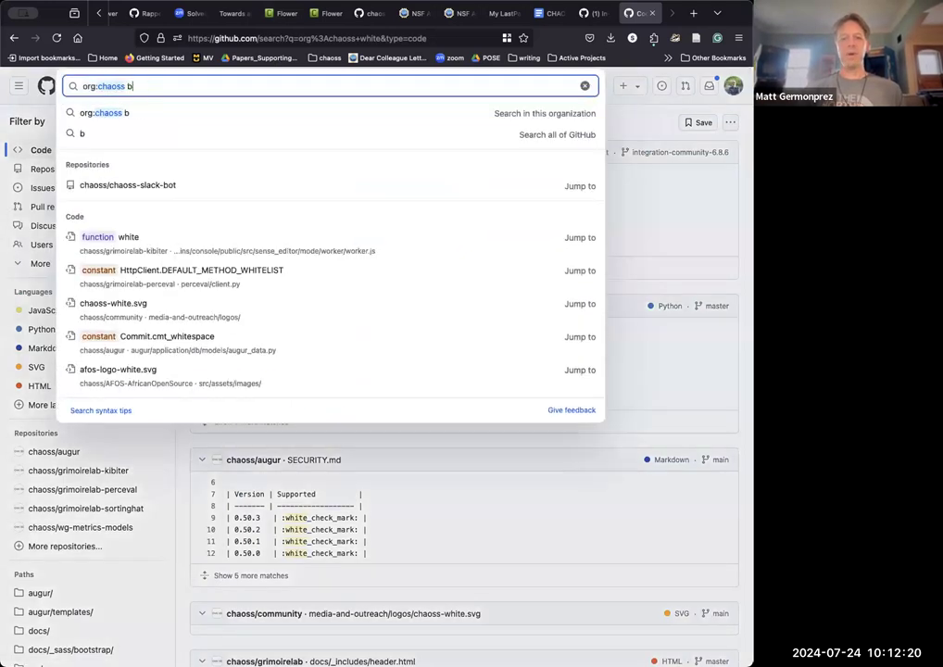
key(Return)
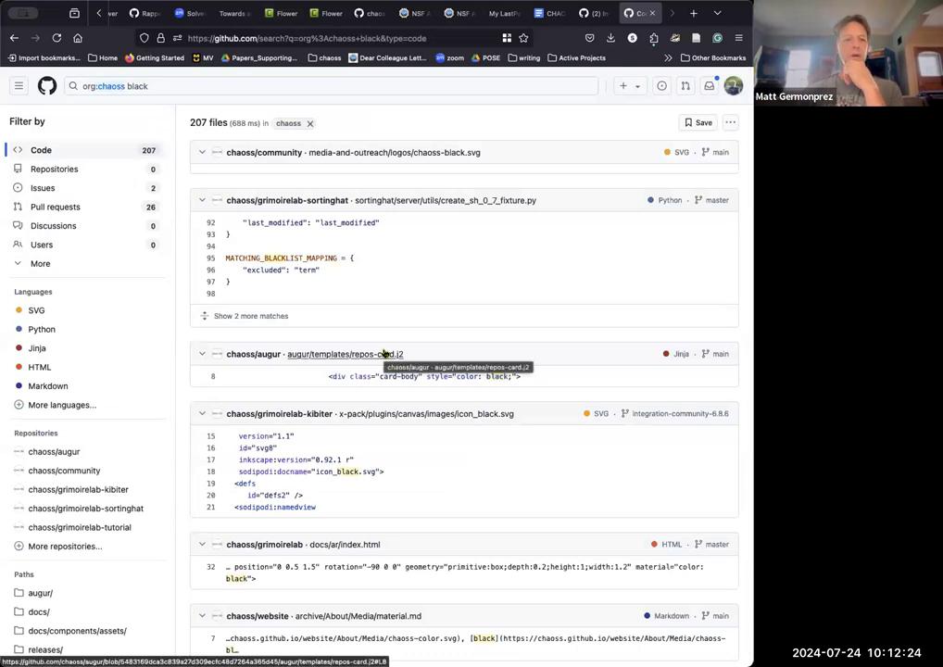
Switch to the Inclusive Naming Checklist issue #395 and review its term list and comments through the most recent ones.
click(589, 15)
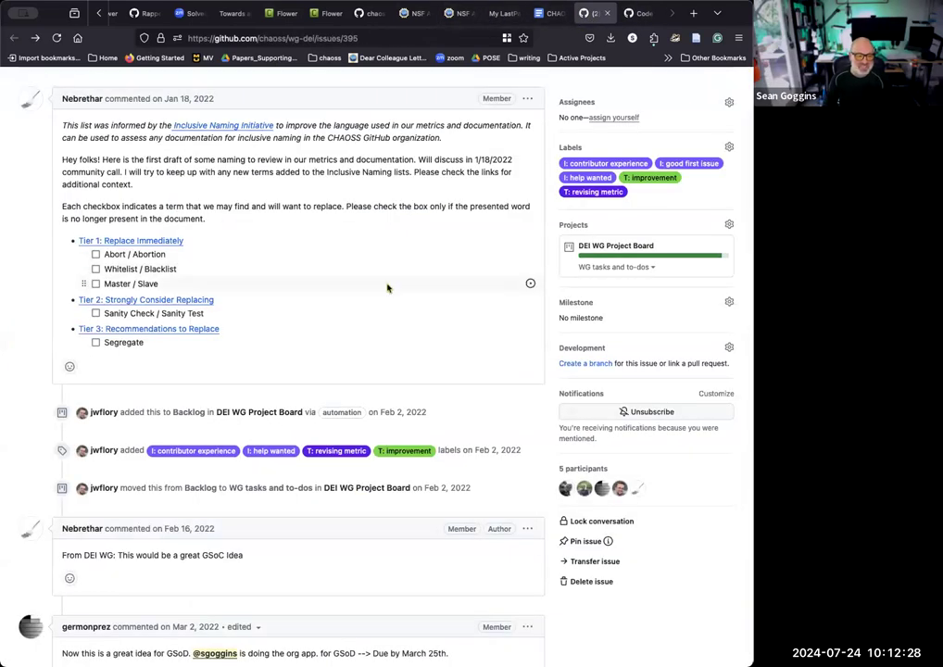
scroll(387, 288, down, 5)
scroll(387, 288, down, 10)
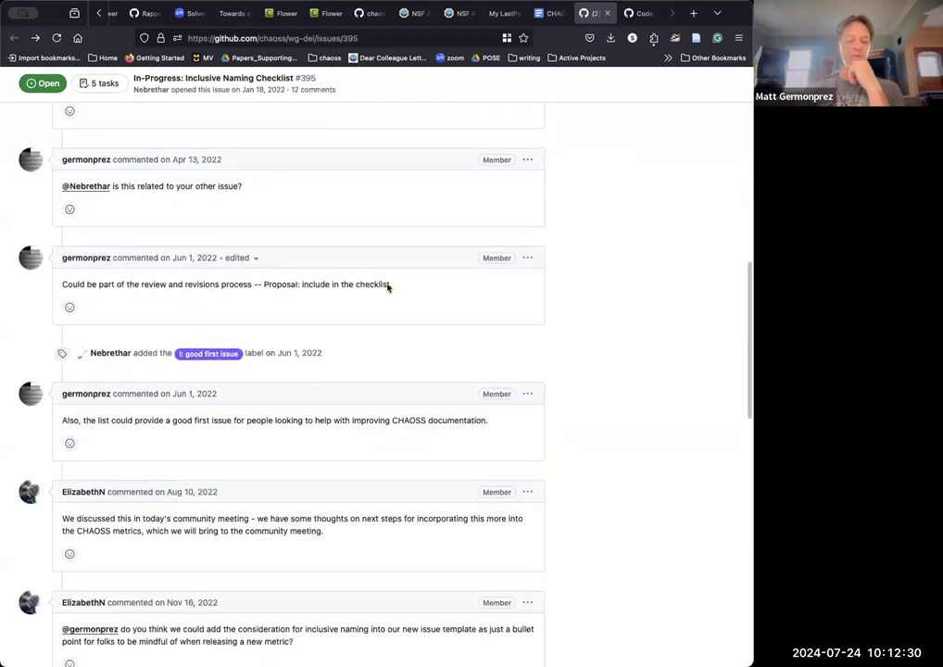
scroll(387, 285, down, 9)
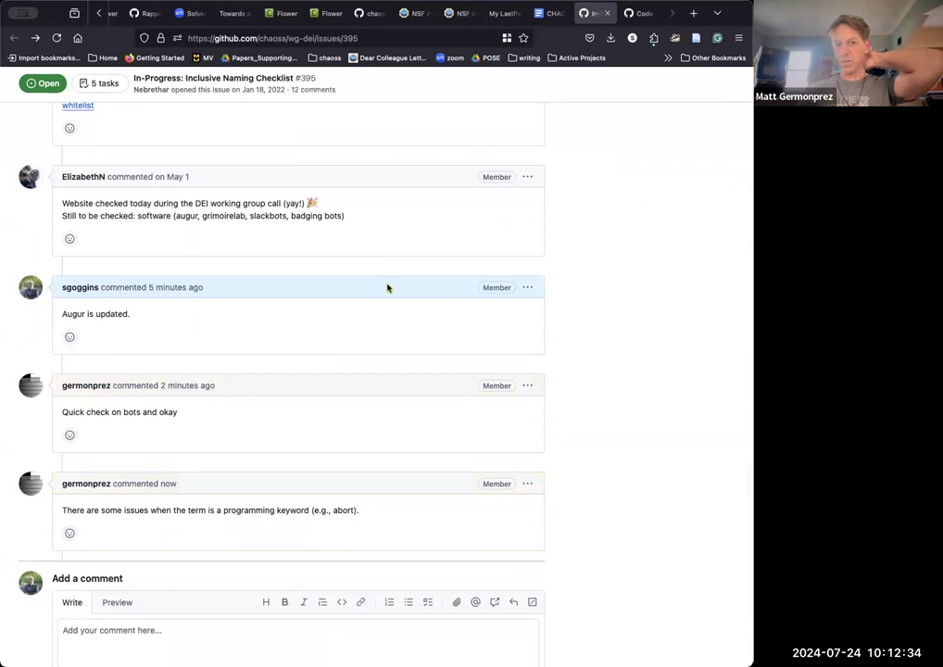
scroll(387, 288, down, 1)
scroll(387, 288, down, 1)
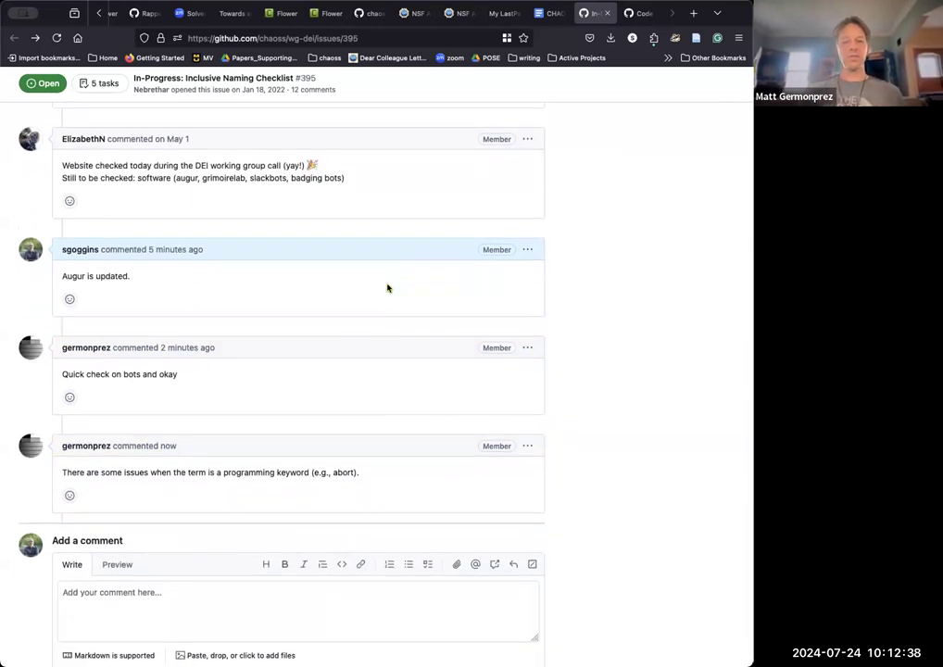
scroll(387, 288, up, 5)
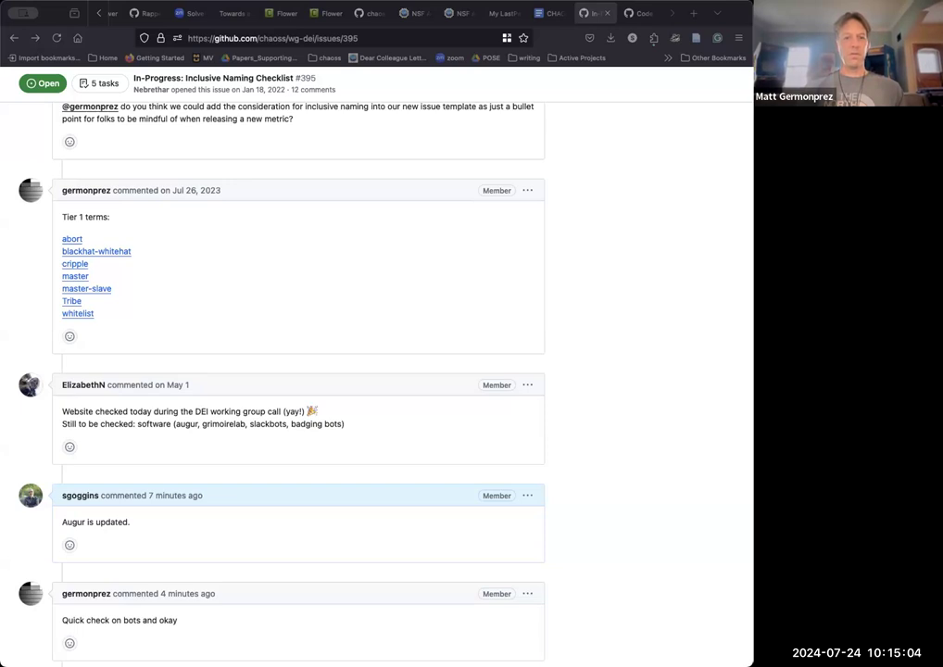
scroll(415, 276, up, 3)
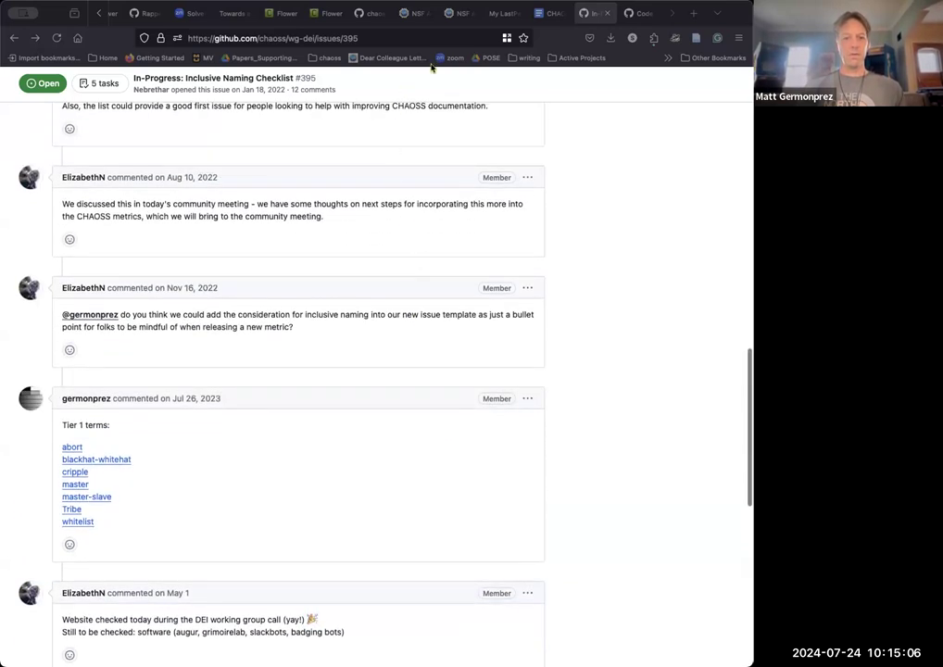
scroll(416, 190, down, 5)
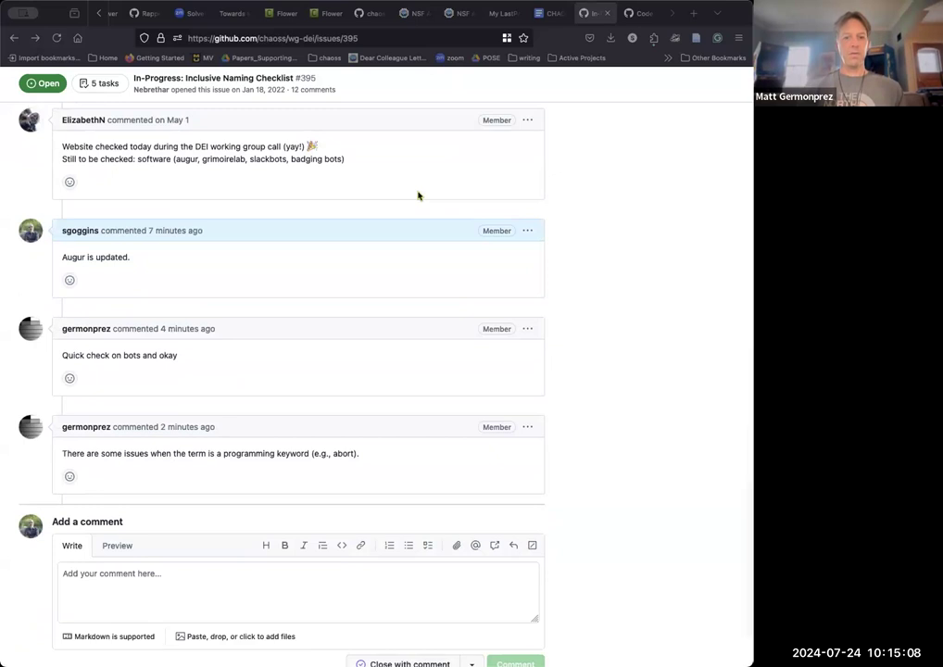
scroll(417, 195, down, 1)
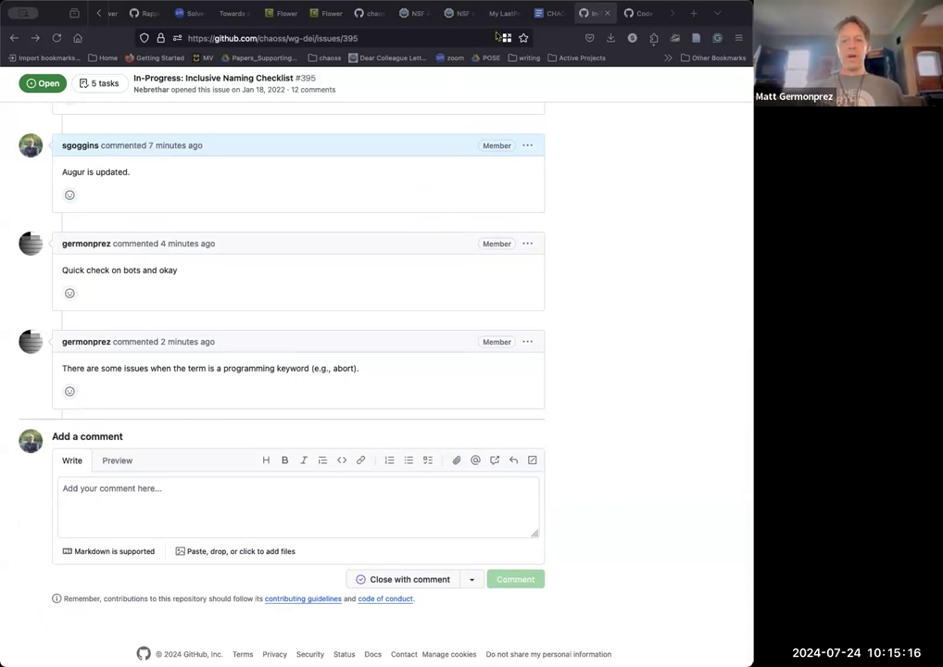
In the CHAOSS DEI WG Minutes, add after the pull/518 link an opening parenthesis, the volunteer's first name and "will check our repositories for the tier".
click(546, 13)
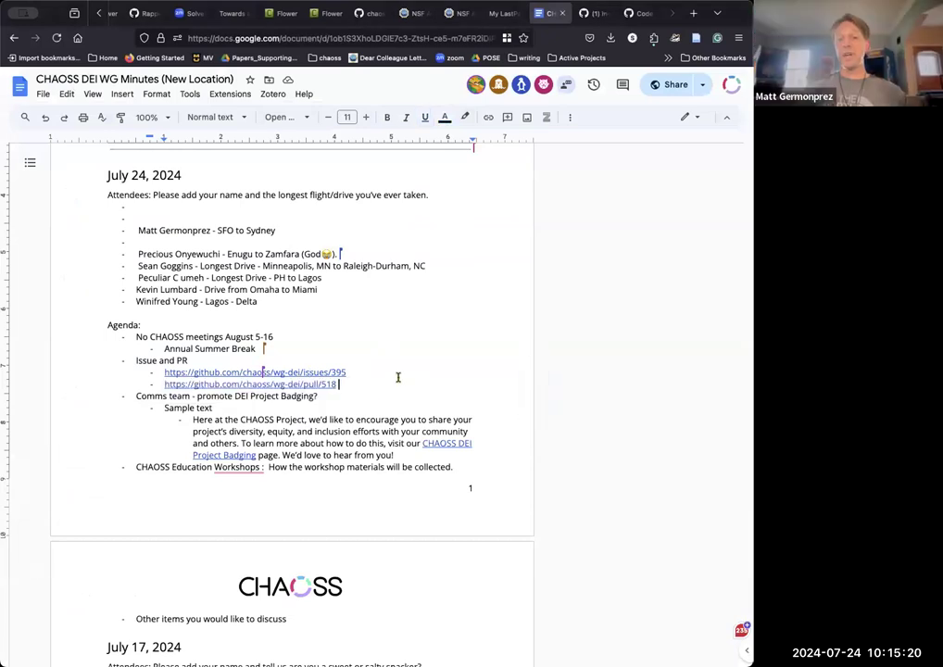
text(:)
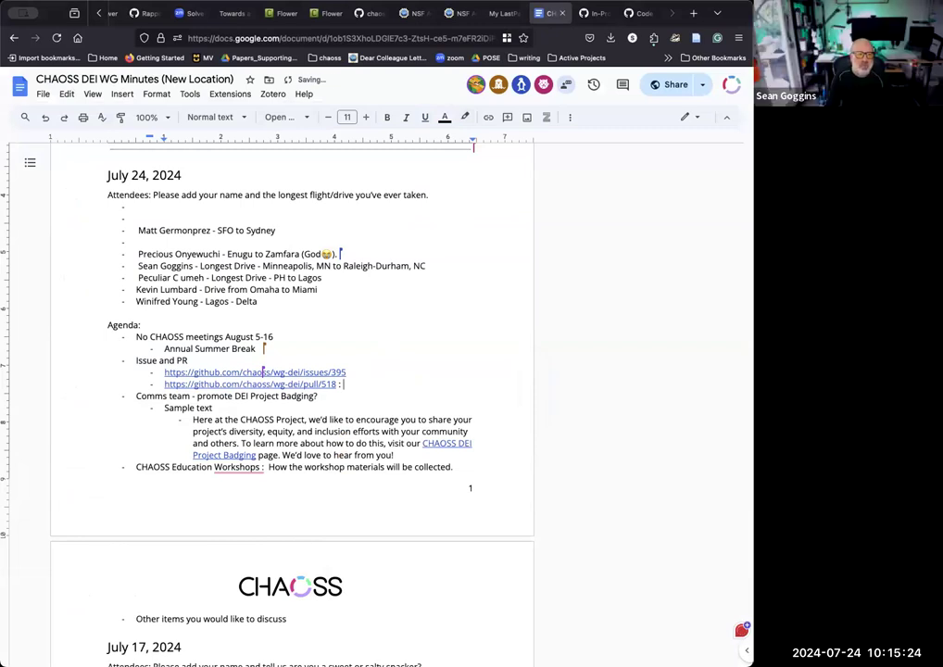
key(BackSpace)
key(BackSpace)
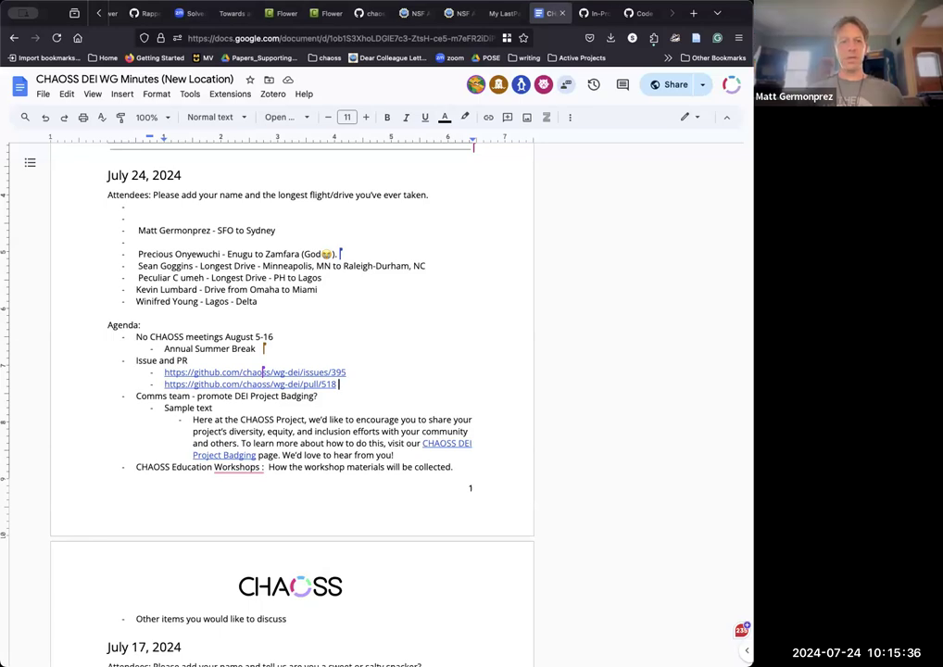
text((Pe)
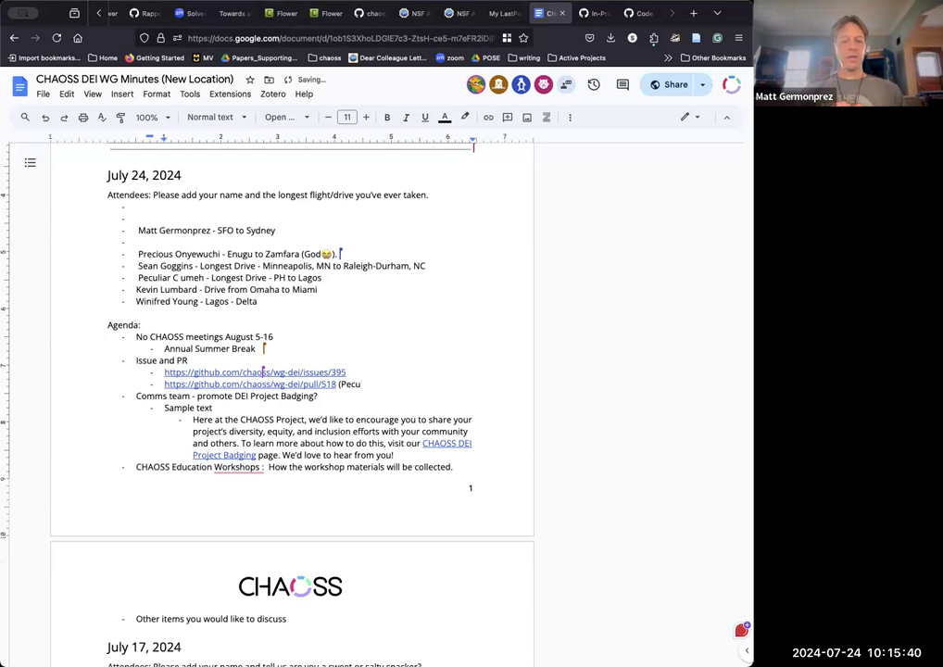
text(cu)
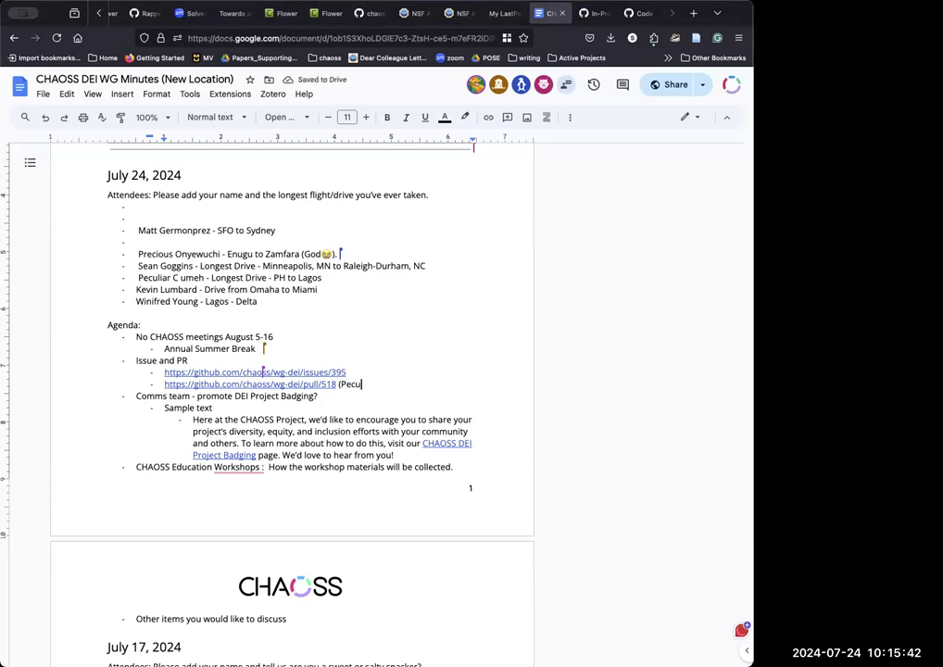
text(liar wil)
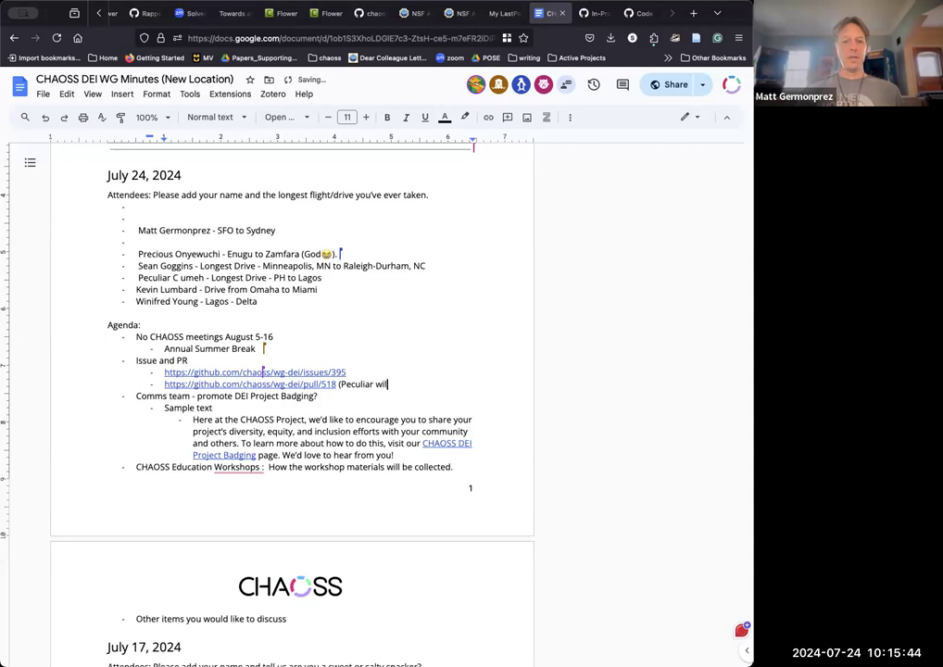
text(l check our )
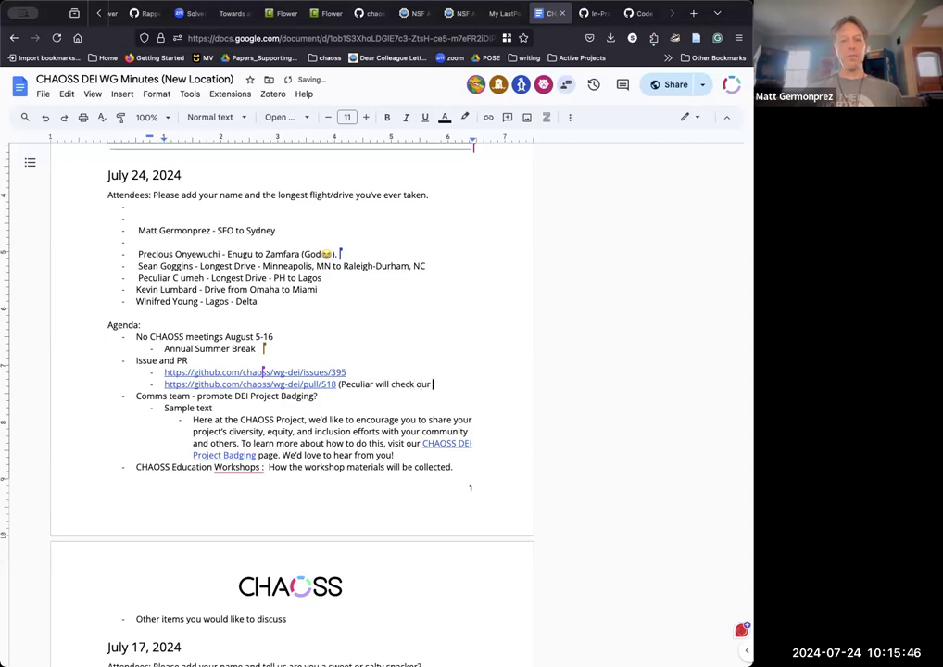
text(repositories for the )
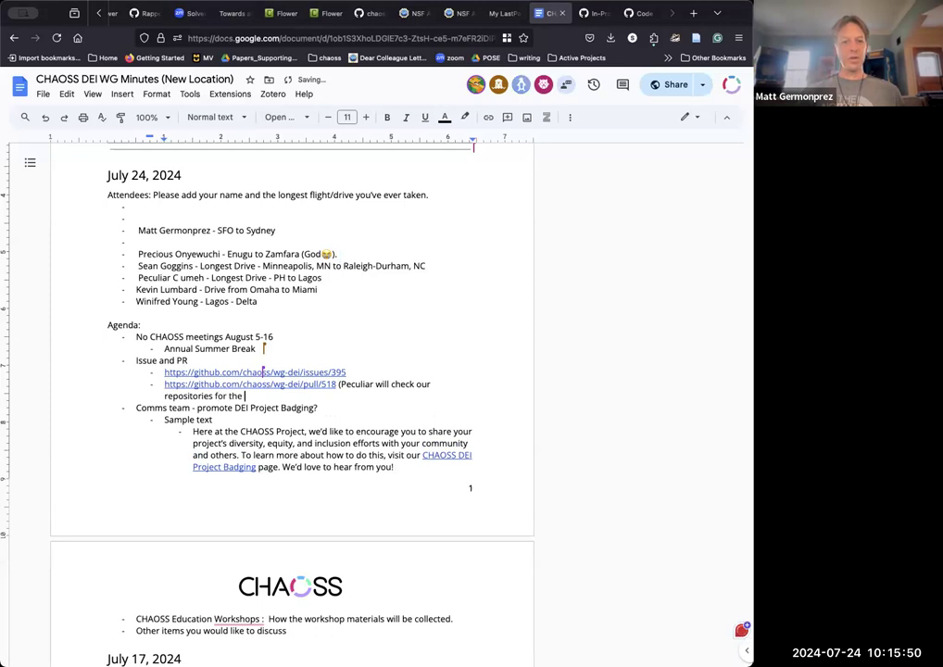
text(tier)
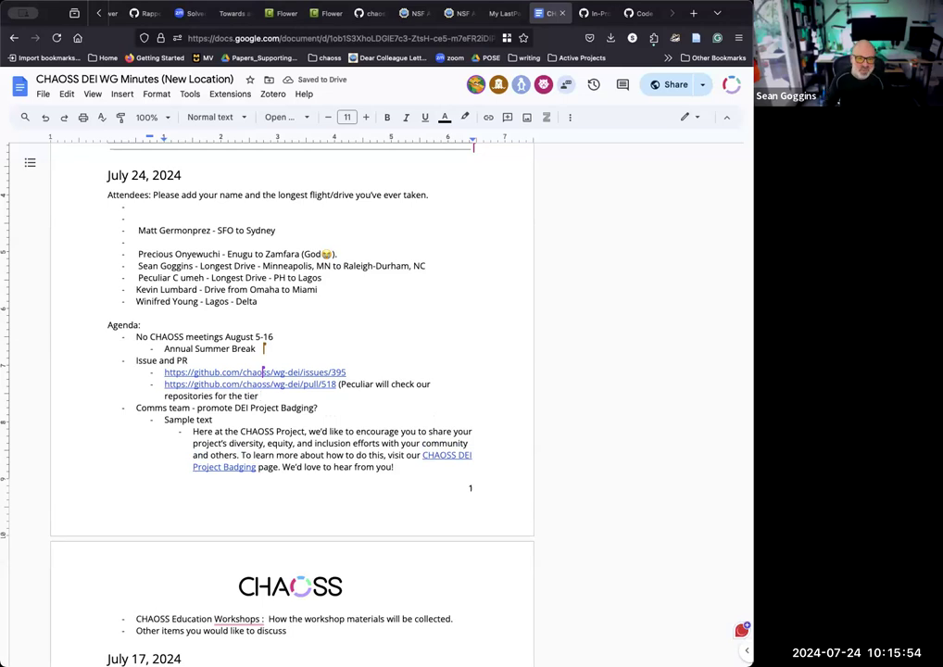
Move the parenthetical note about checking repositories from the pull/518 line to directly after the issues/395 link.
shift+click(340, 384)
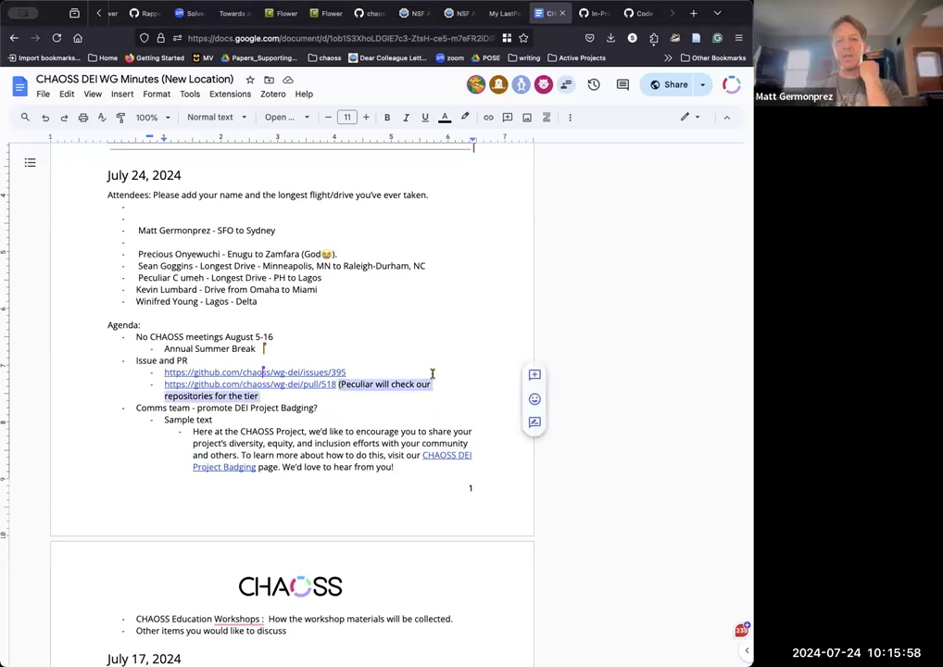
key(BackSpace)
click(383, 372)
key(ctrl+z)
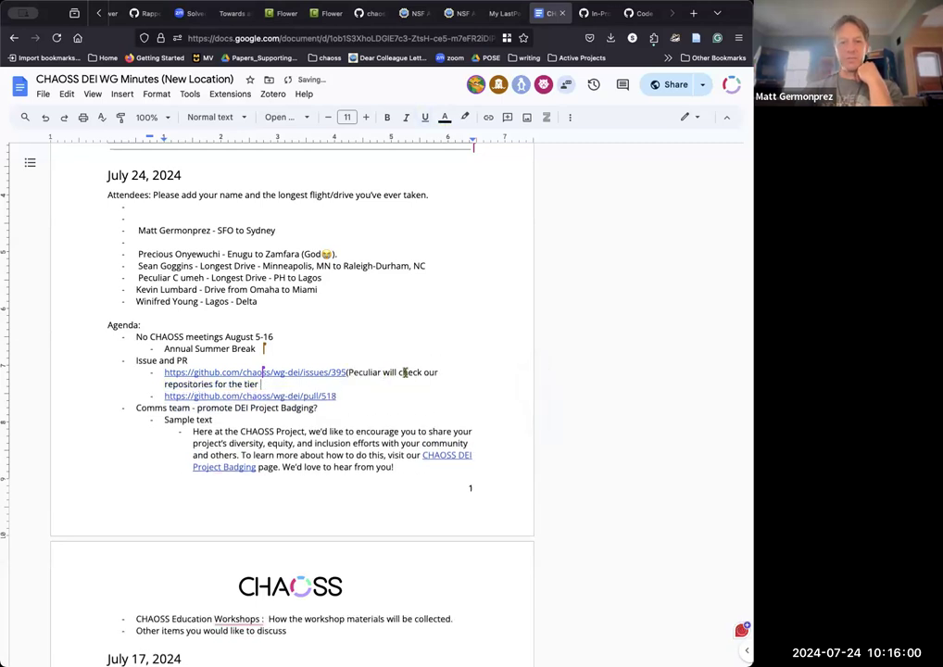
Complete the note beside the issues/395 link with "1 words and add comments) THANK YOU!".
text(1)
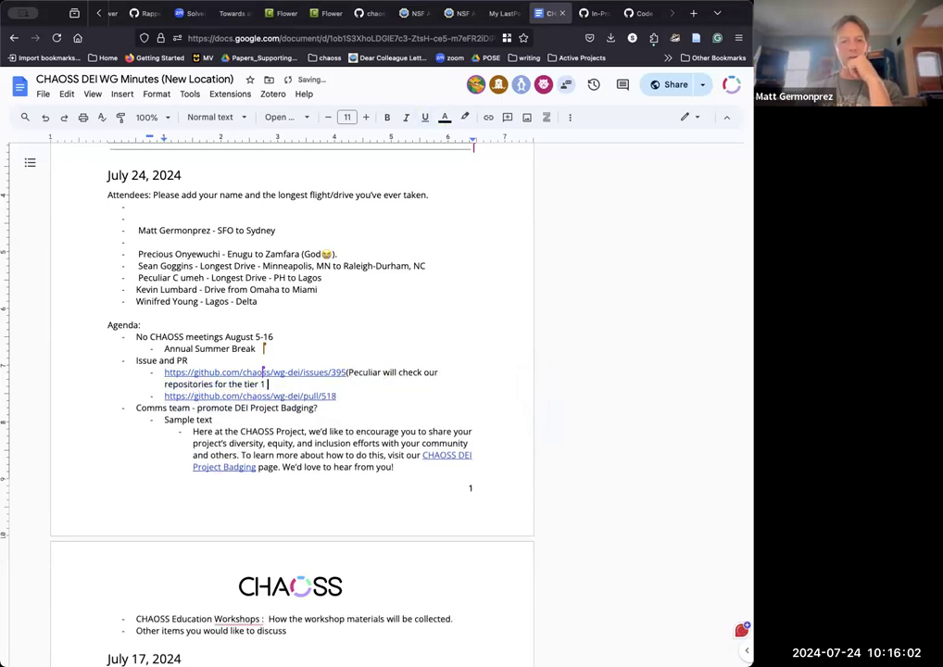
text( words and add comments))
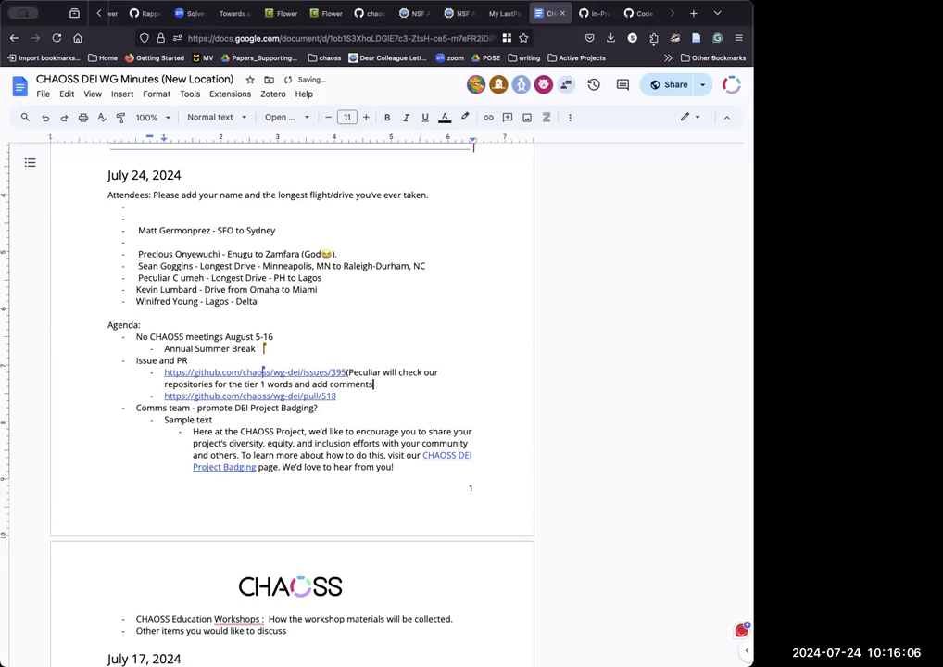
text( THANK YOU!)
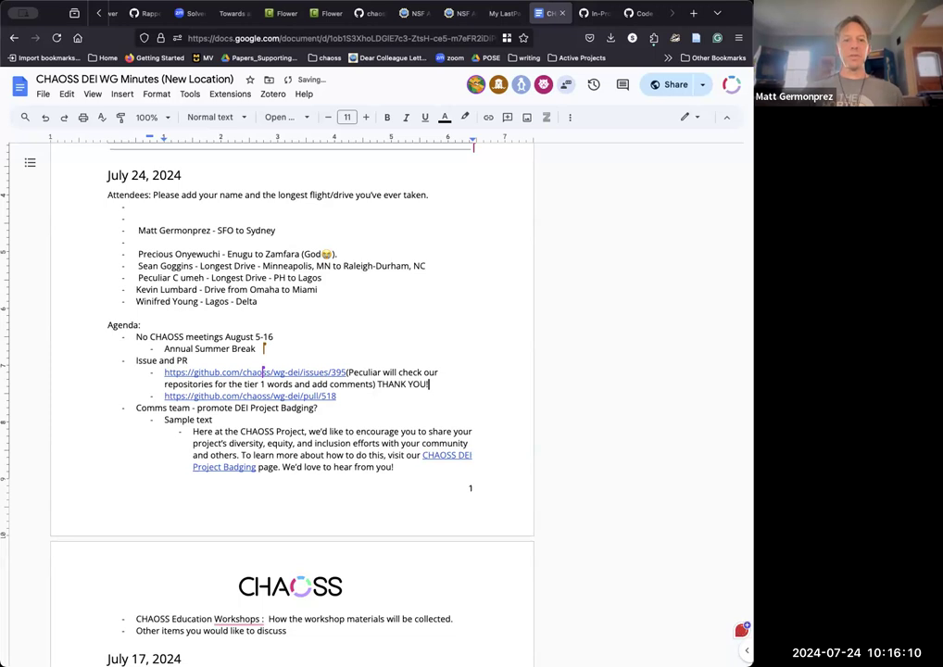
Review the July 24 agenda from the DEI Project Badging sample text through the CHAOSS Education Workshops item.
click(386, 431)
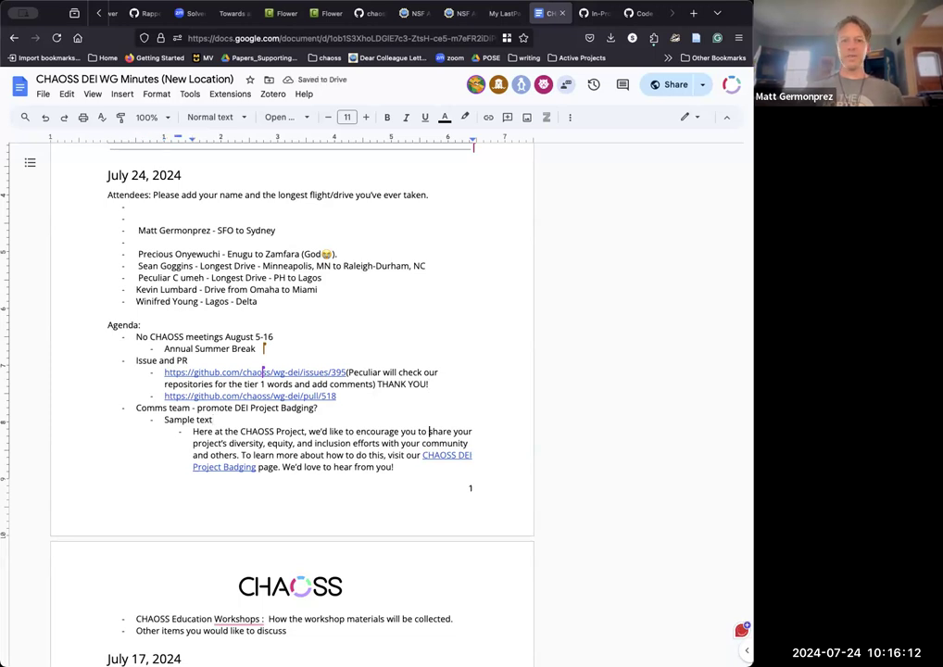
scroll(341, 374, down, 3)
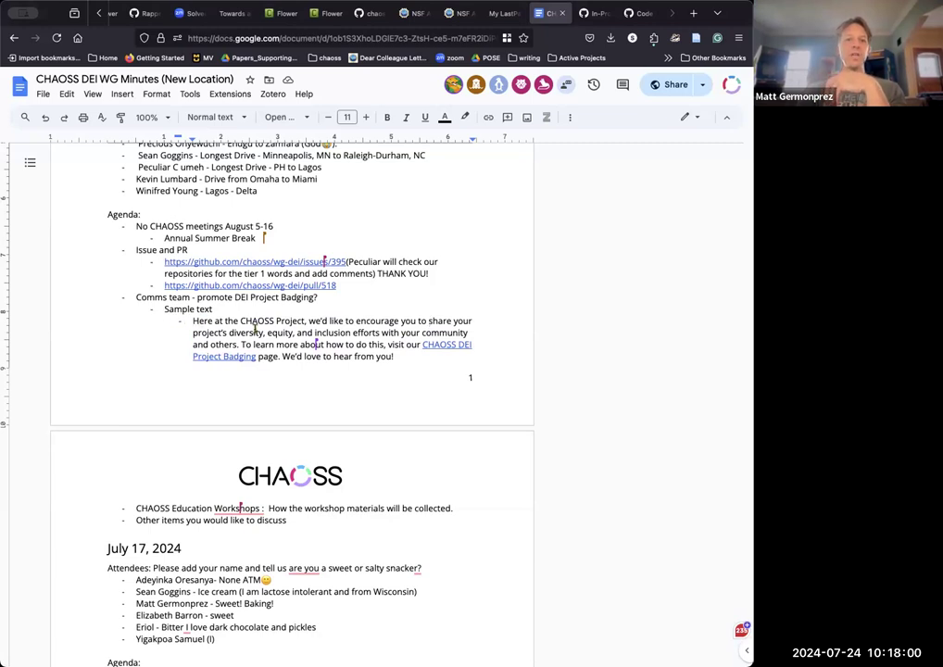
key(Home)
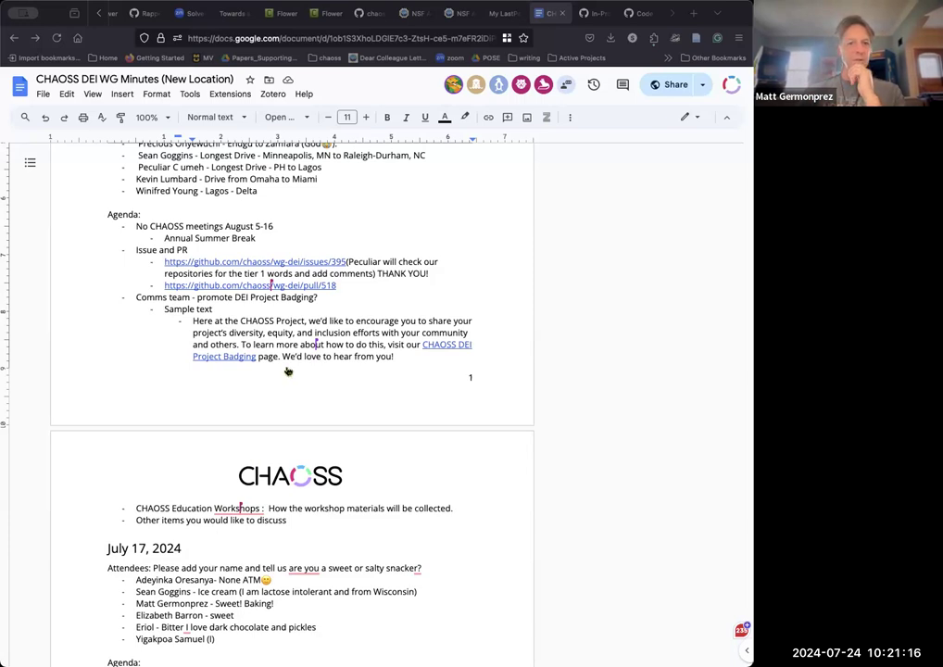
scroll(264, 428, down, 2)
scroll(264, 428, down, 2)
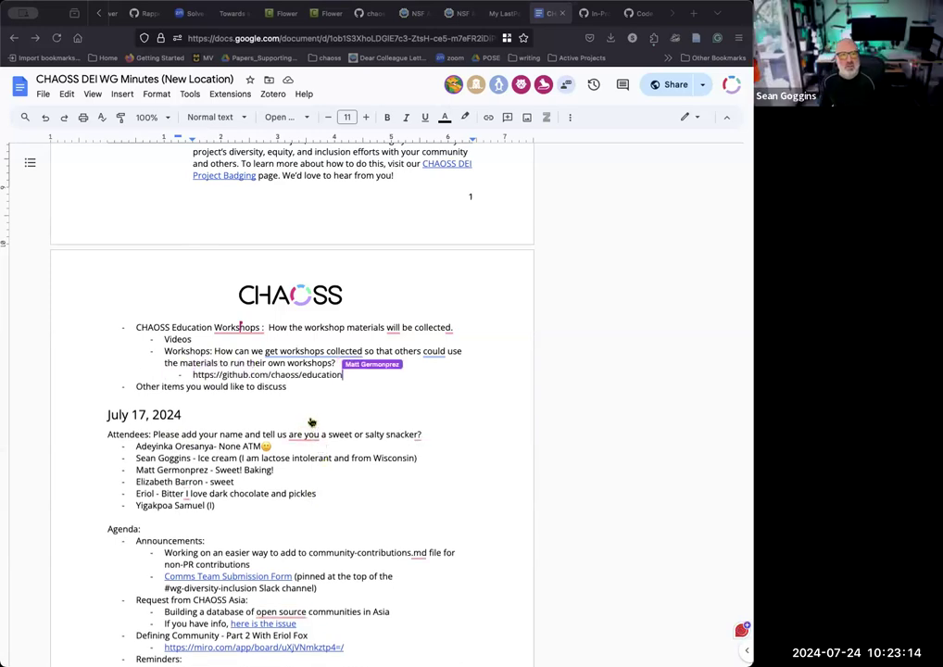
click(499, 203)
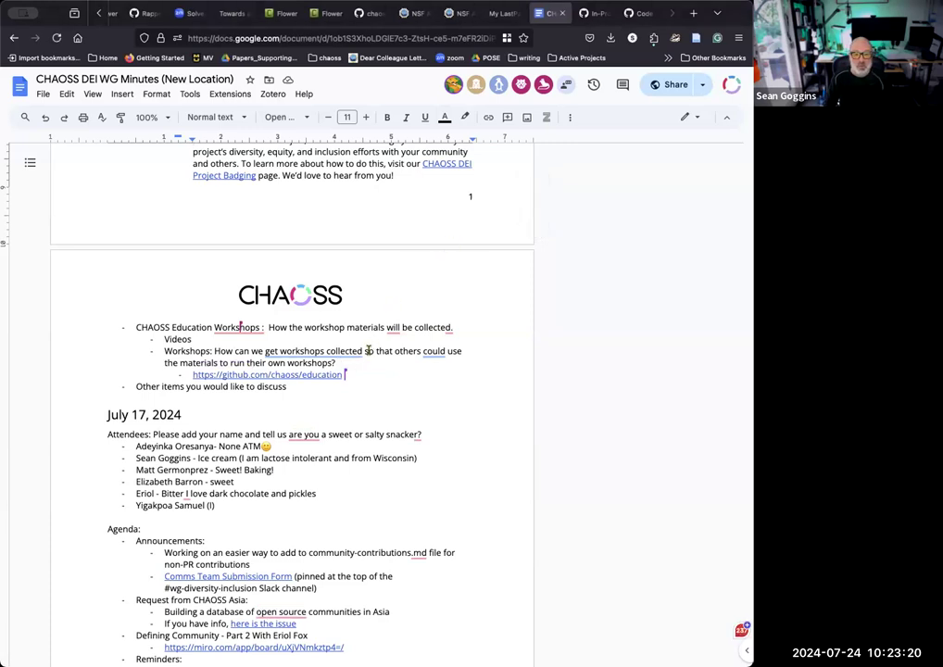
Under the workshops question, add the sub-bullet "Perhaps identify topics/materials that have already been produced" below "Agenda and materials".
click(379, 324)
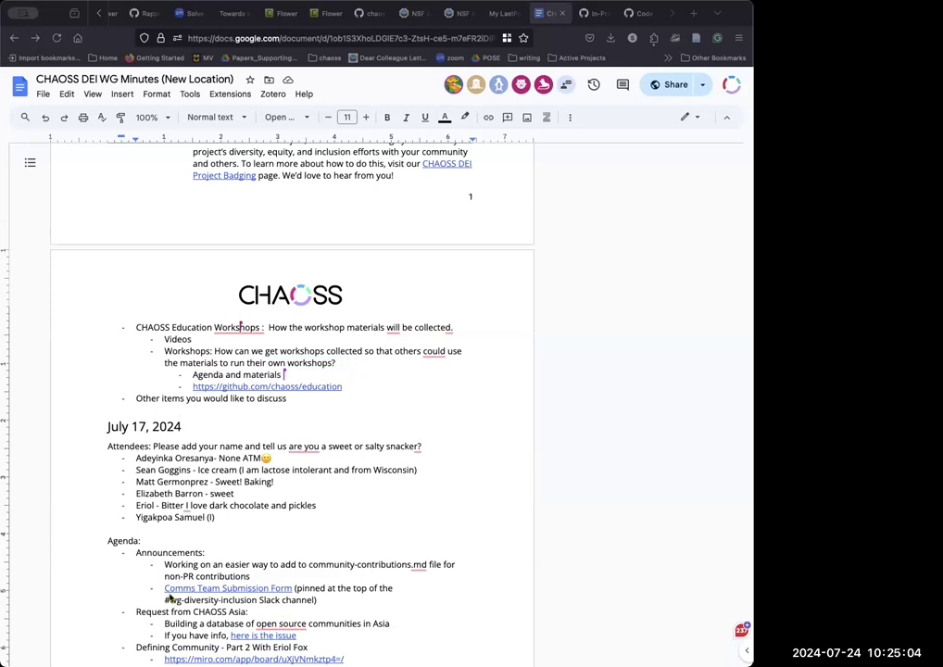
text(entify topics/materials that have already been produced)
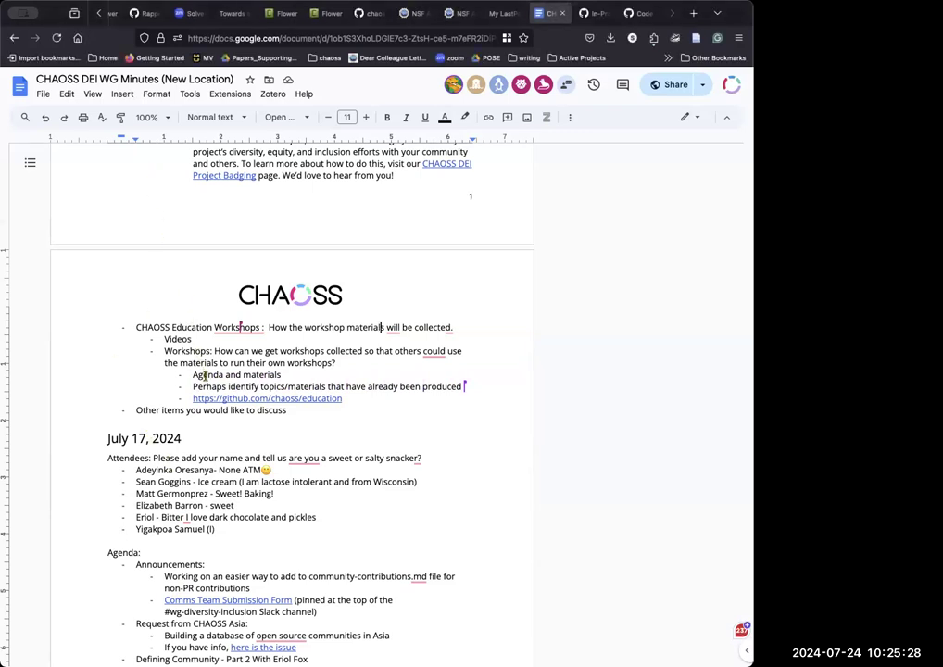
Open the linked chaoss/education repository on GitHub and review its README from the introduction to the maintainers list.
click(271, 399)
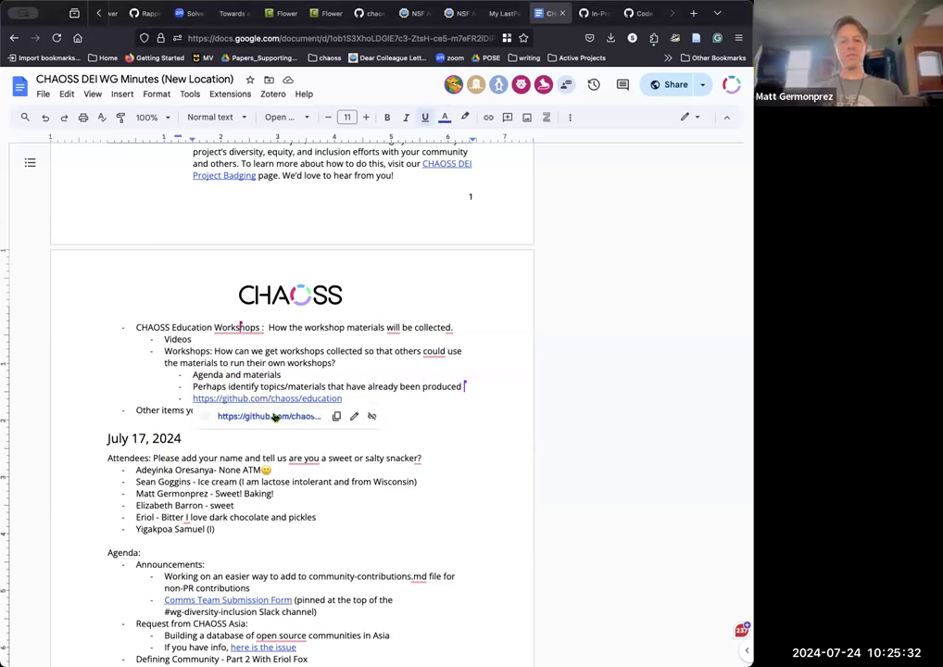
click(271, 416)
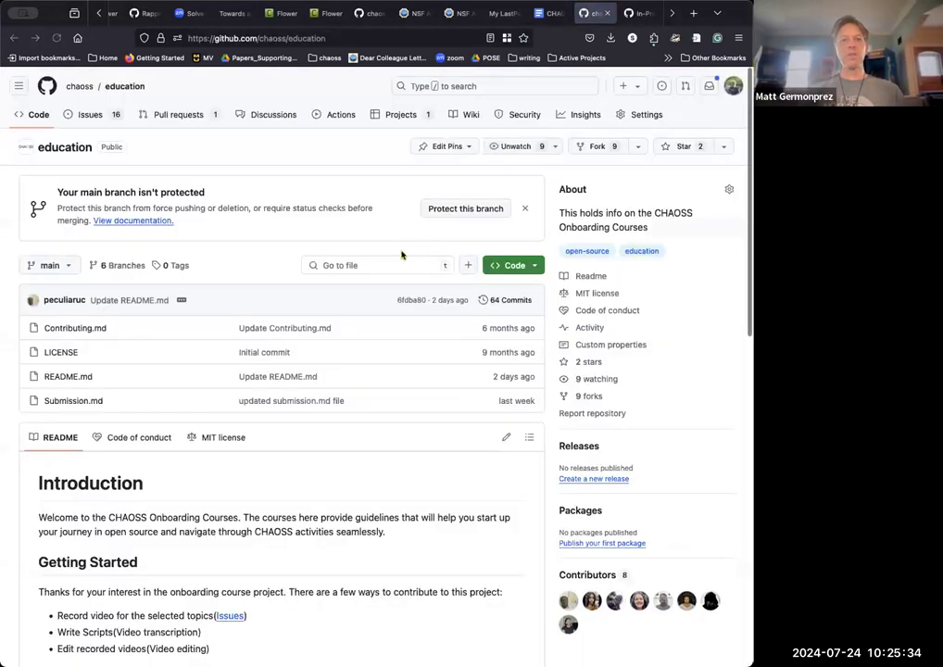
scroll(364, 259, down, 5)
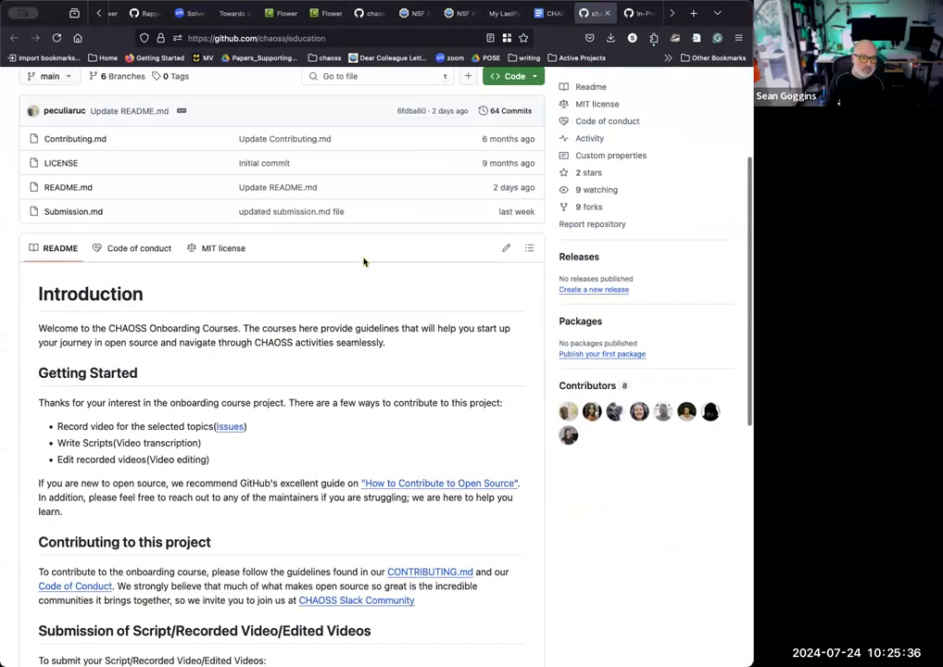
scroll(364, 263, down, 5)
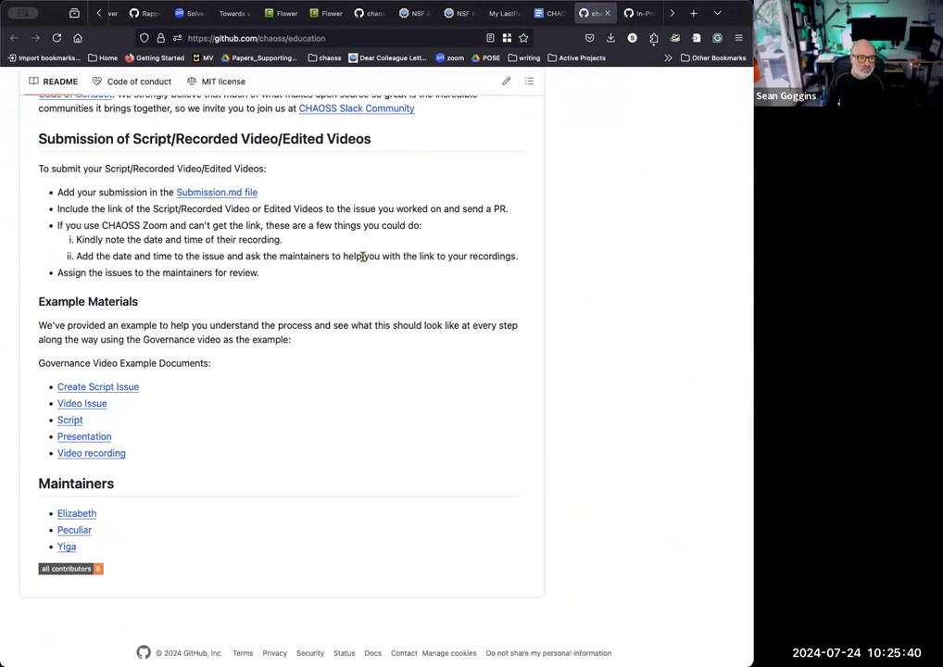
scroll(362, 256, up, 5)
scroll(362, 257, up, 2)
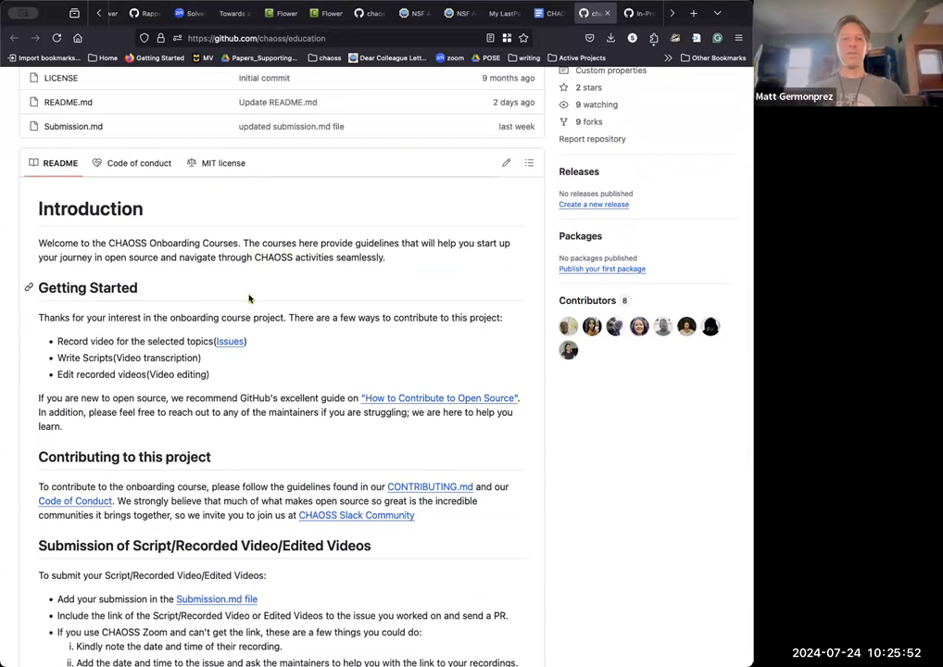
Open the README's Issues link in a new browser tab and look through the open education issues.
right_click(231, 342)
click(248, 349)
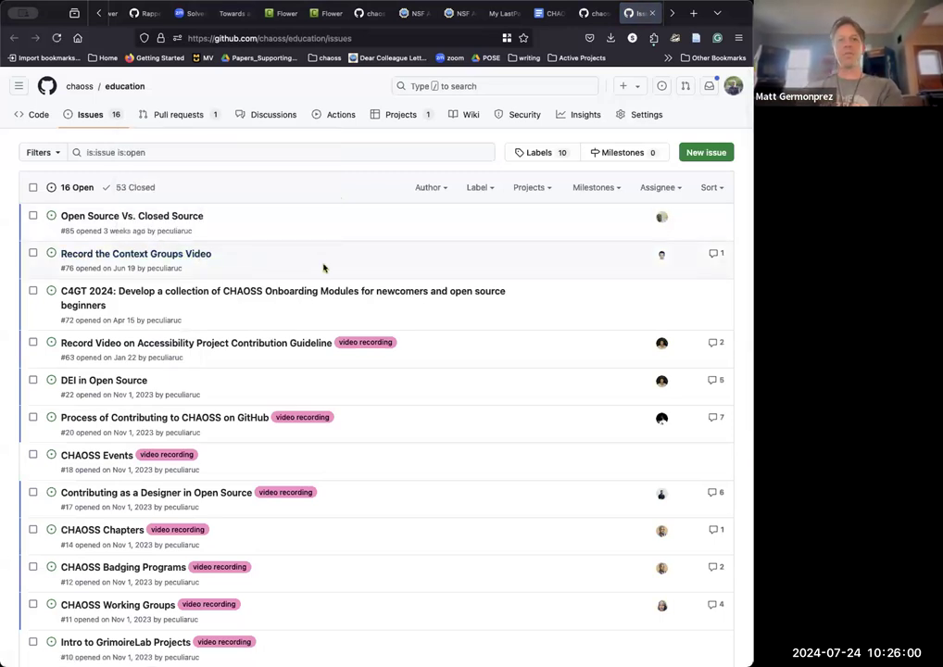
scroll(323, 267, down, 3)
scroll(323, 268, down, 3)
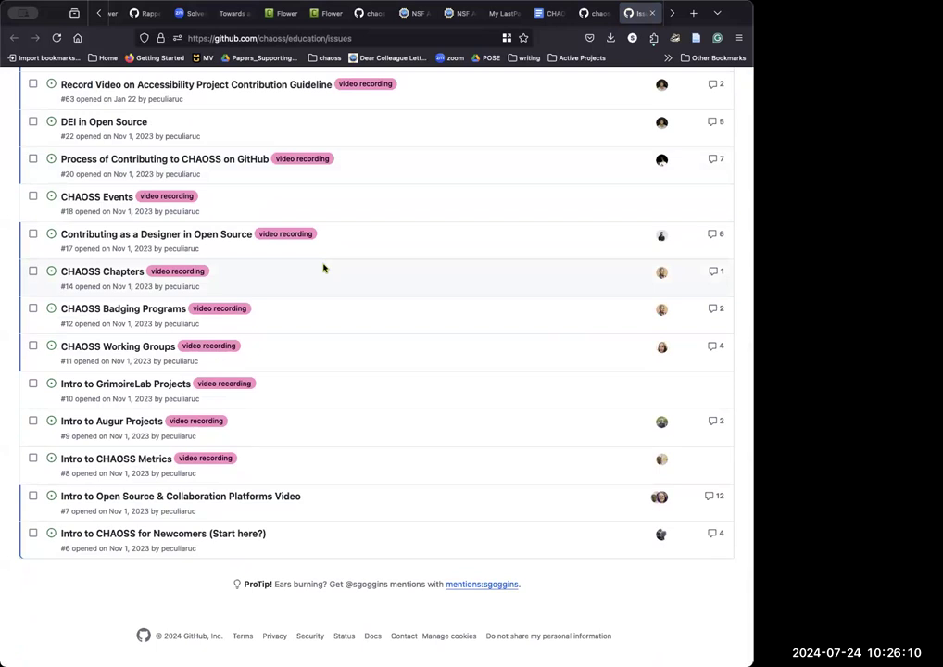
scroll(324, 268, up, 5)
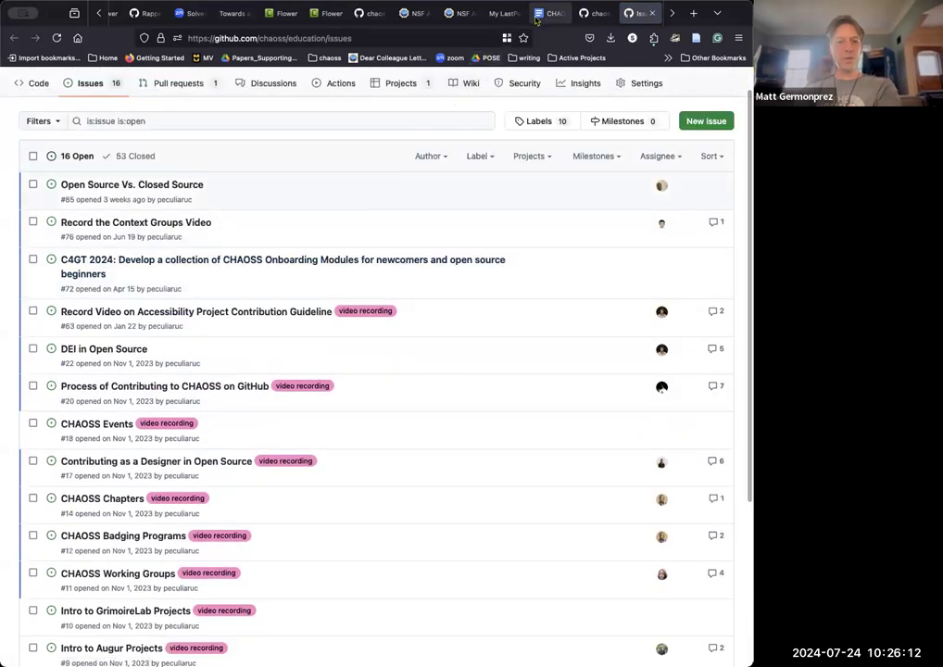
Compare the workshop notes in the minutes with the education repository's README and its list of open issues.
click(538, 15)
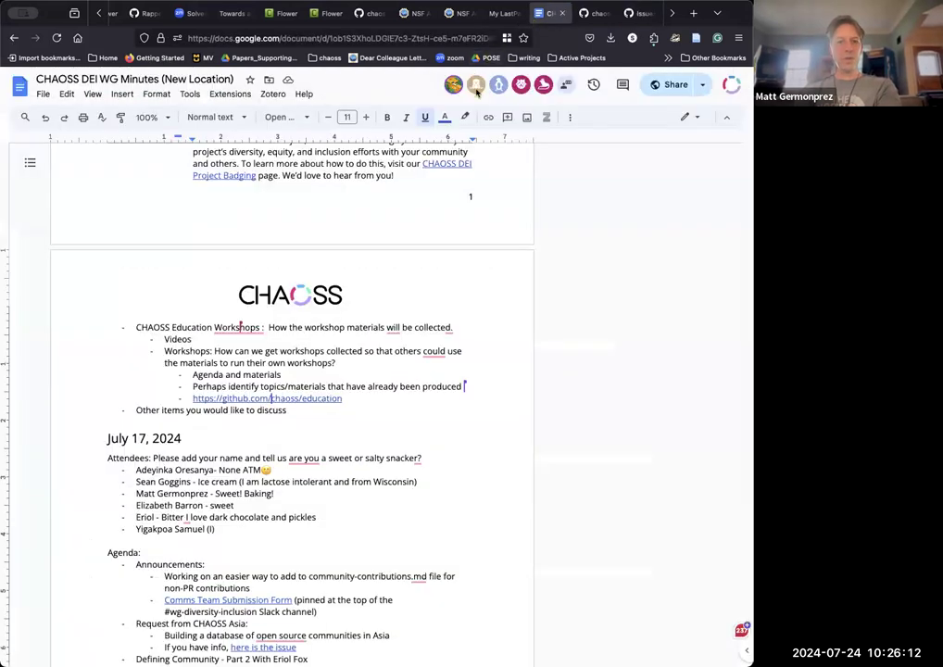
click(593, 15)
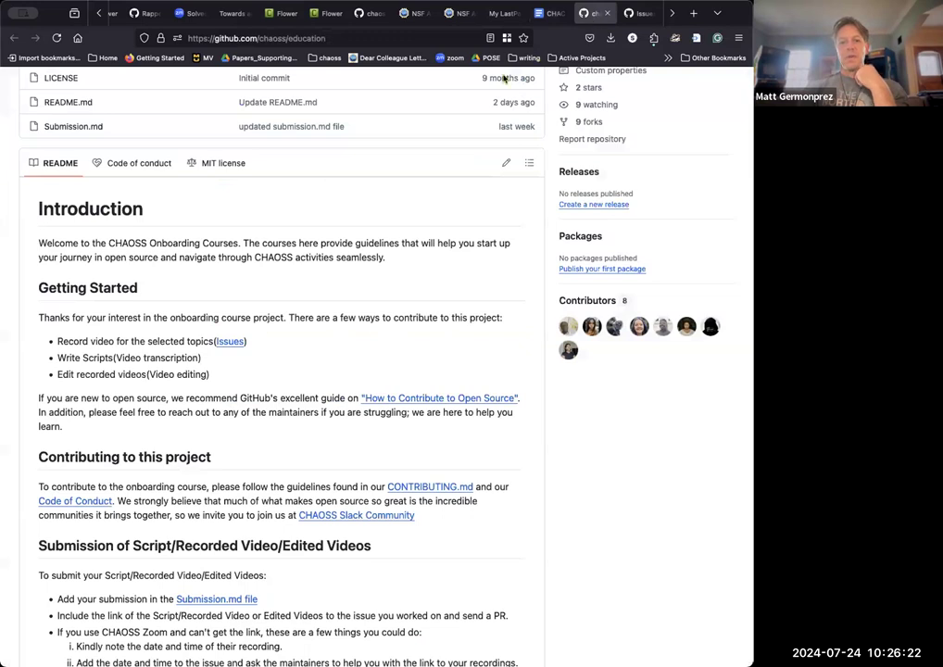
click(544, 18)
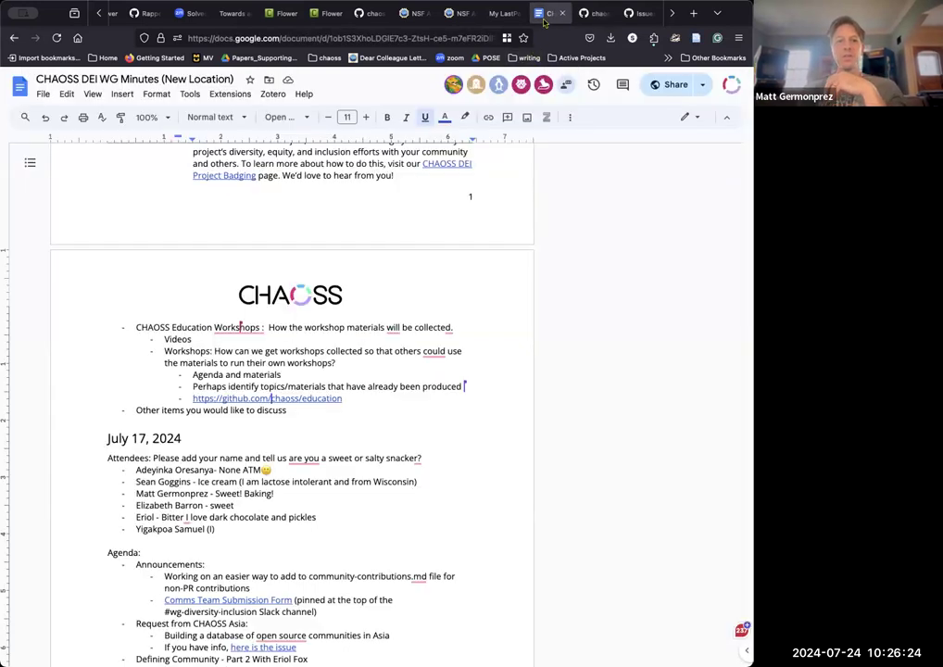
click(629, 15)
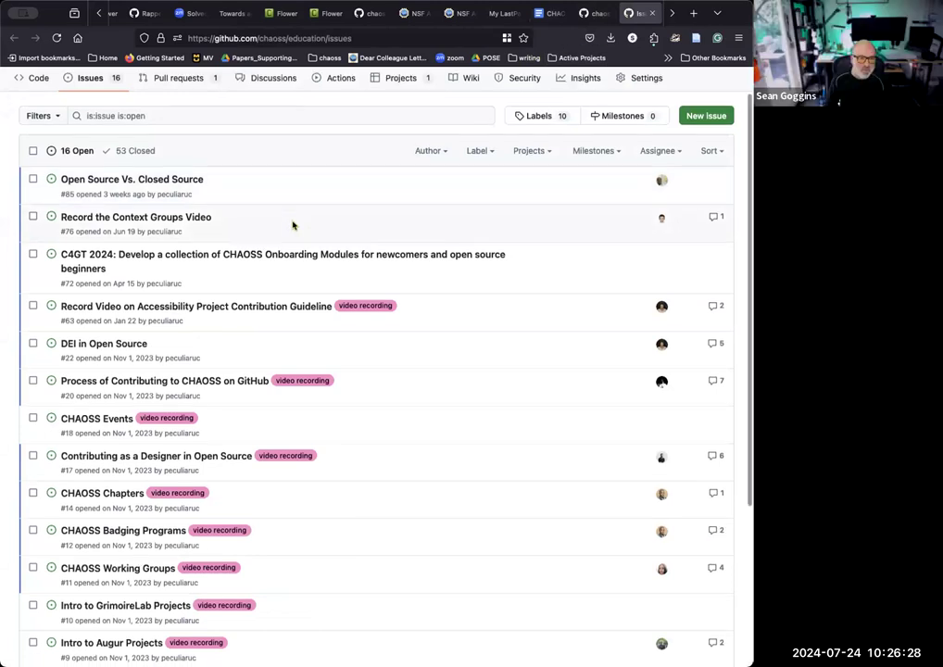
scroll(293, 225, down, 5)
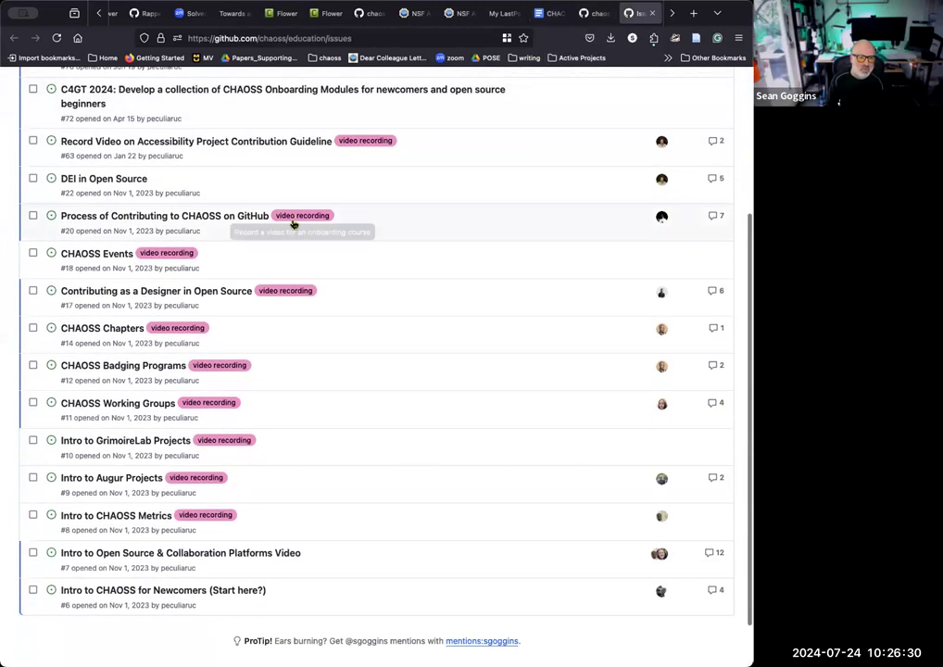
scroll(296, 223, up, 5)
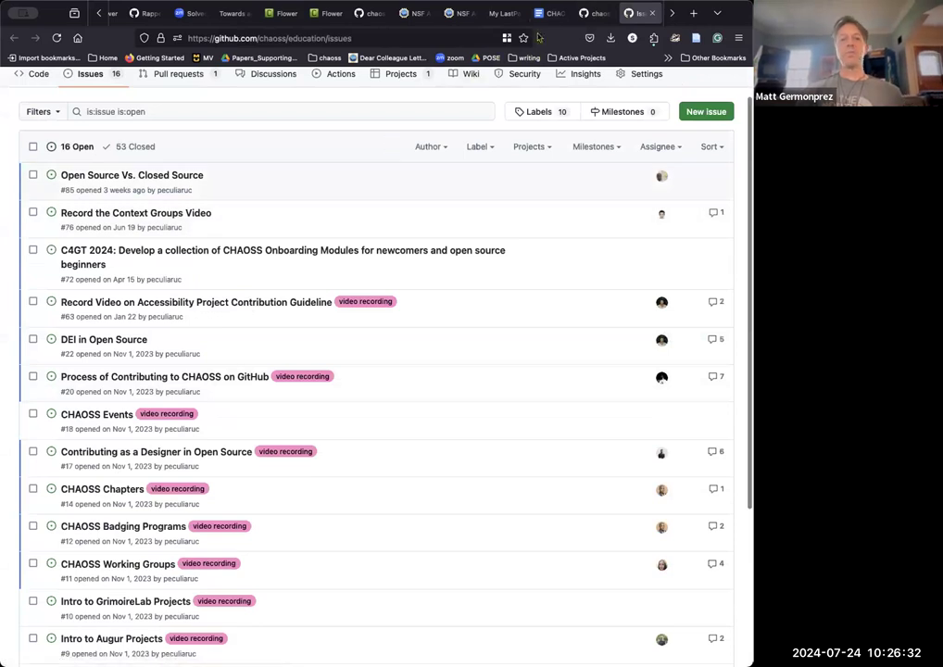
Reread the education README's contribution, submission and Example Materials sections, and return to the CHAOSS DEI WG Minutes.
click(592, 14)
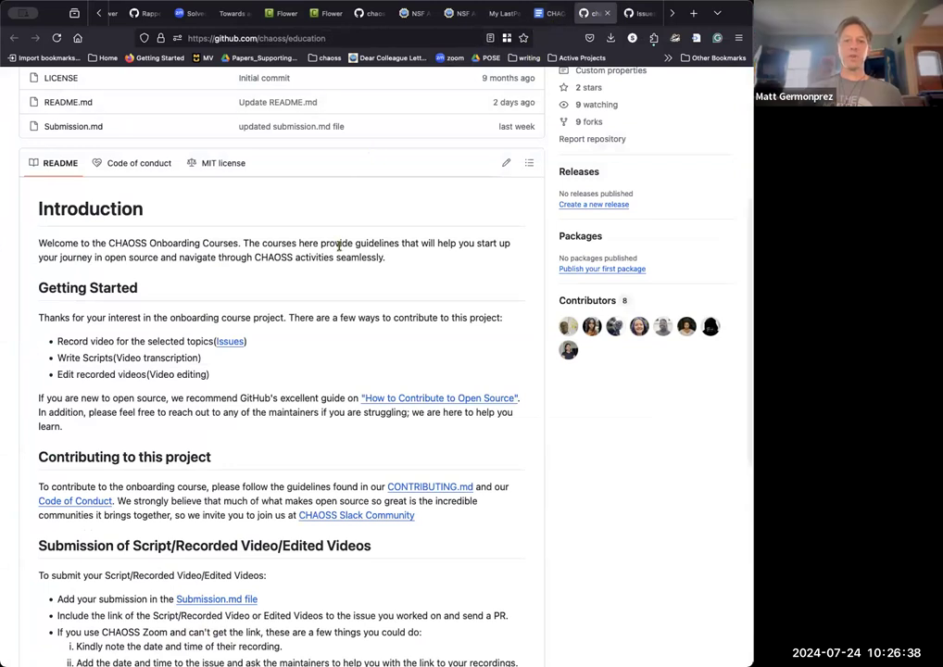
scroll(339, 246, down, 5)
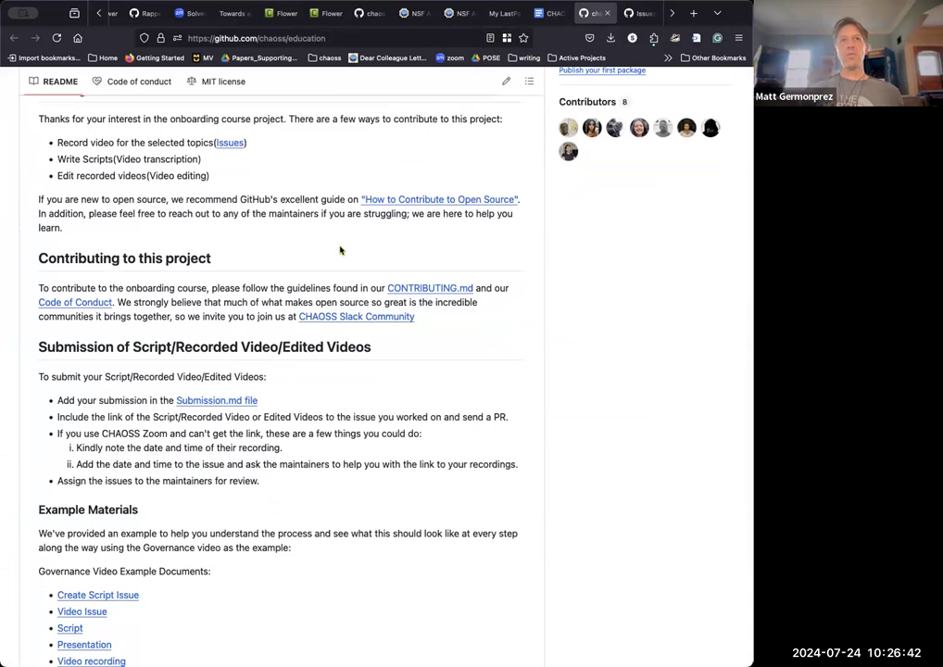
scroll(338, 248, down, 3)
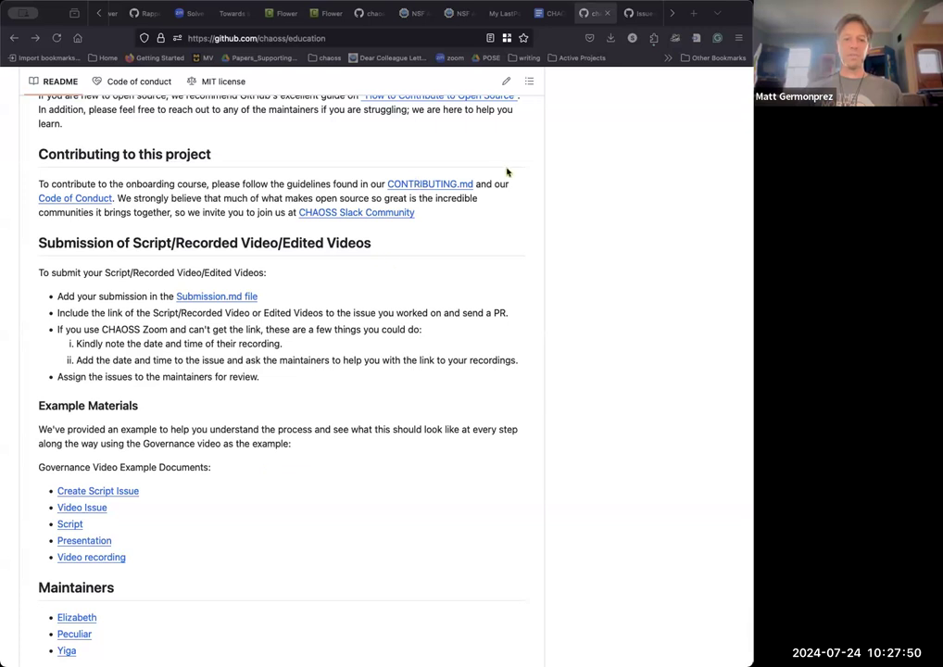
click(544, 17)
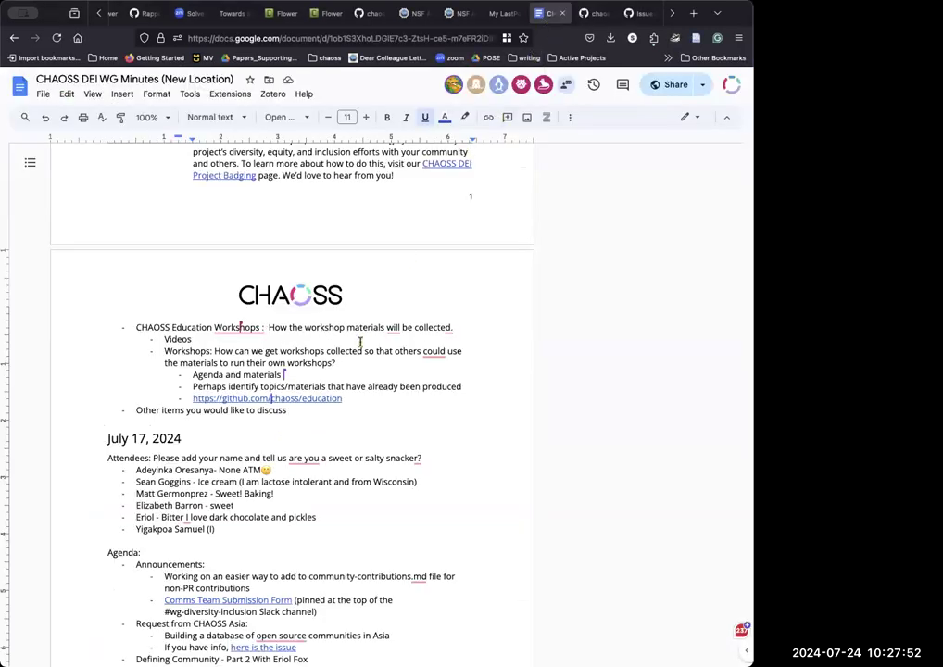